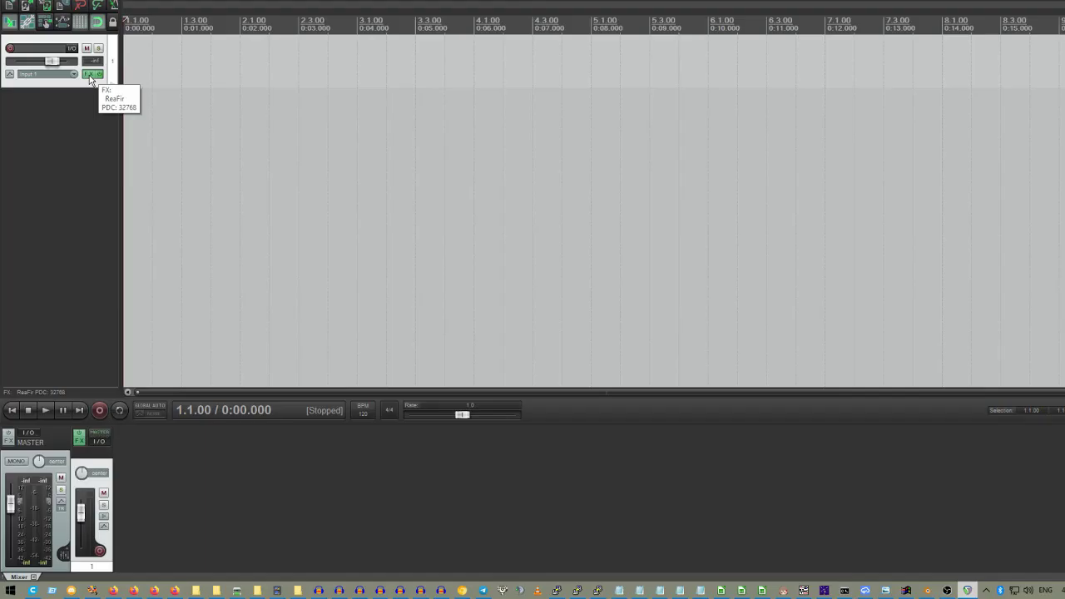
# - Add the JS: synthesis/sine_sweep generator after ReaFir on track 1, then return to Audacity
pyautogui.click(90, 76)
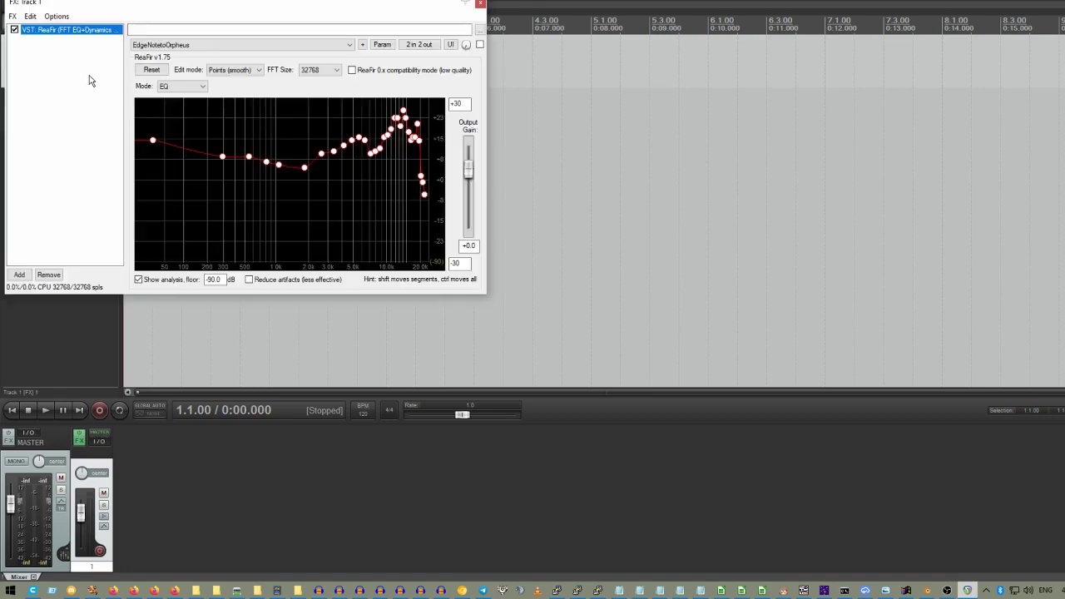
pyautogui.click(20, 275)
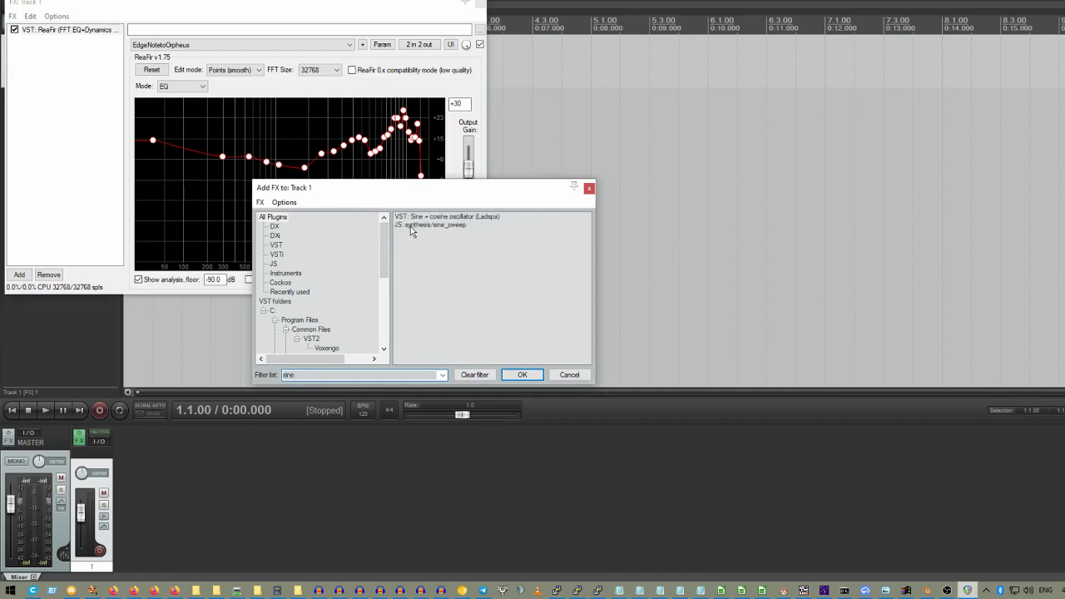
pyautogui.doubleClick(411, 226)
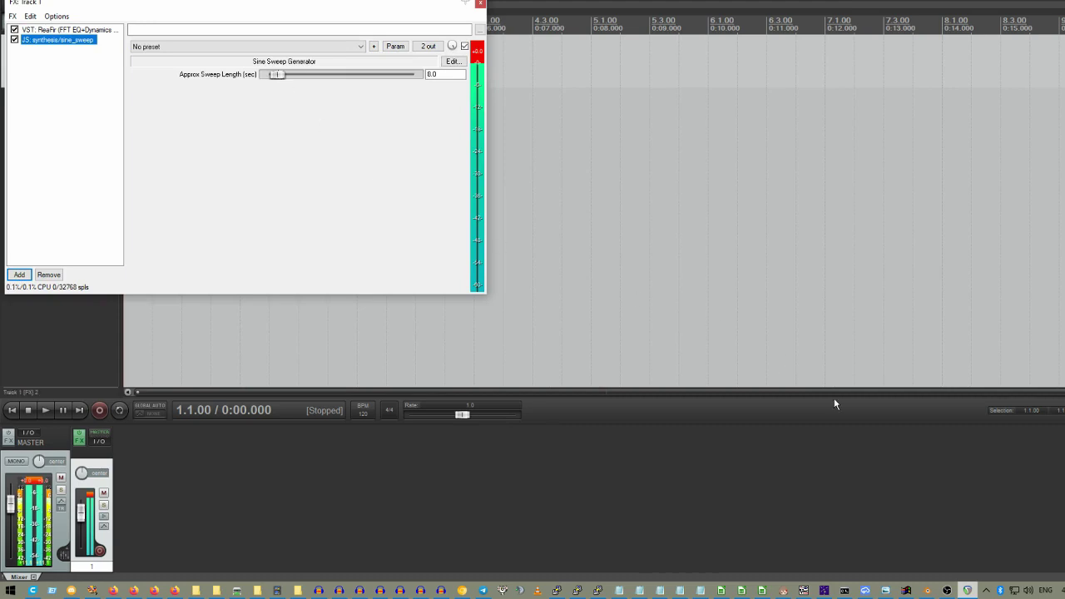
pyautogui.click(947, 590)
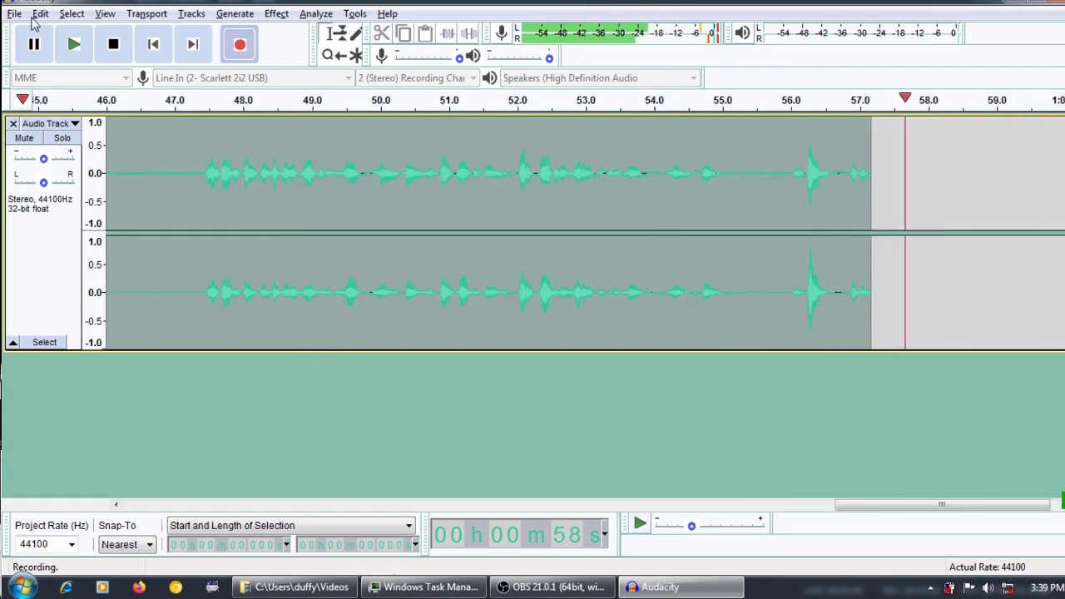
# - Stop the Audacity recording and split the stereo take into two mono tracks
pyautogui.click(110, 47)
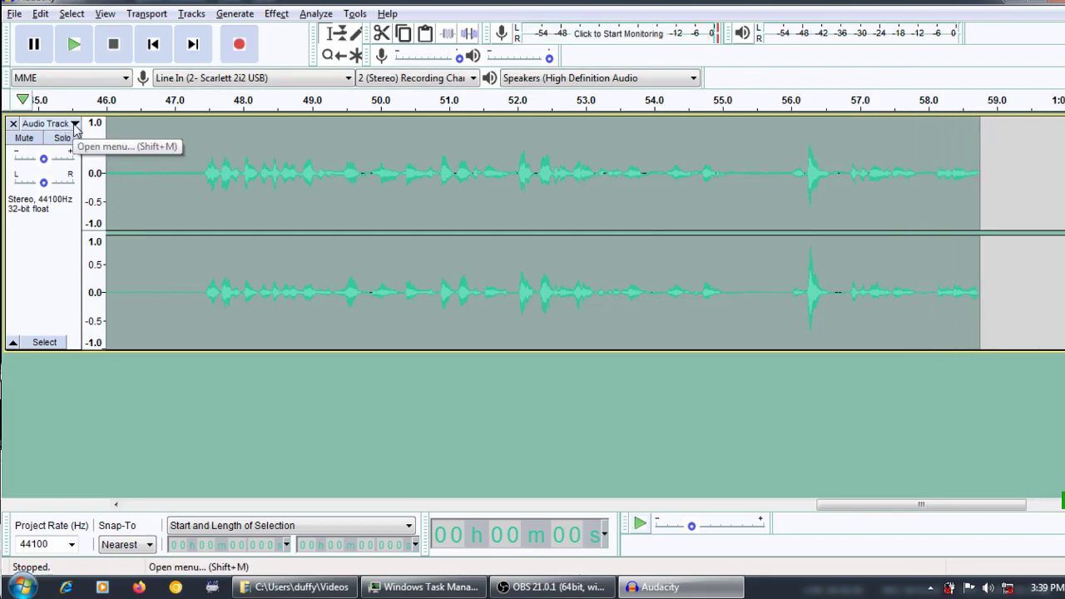
pyautogui.click(74, 125)
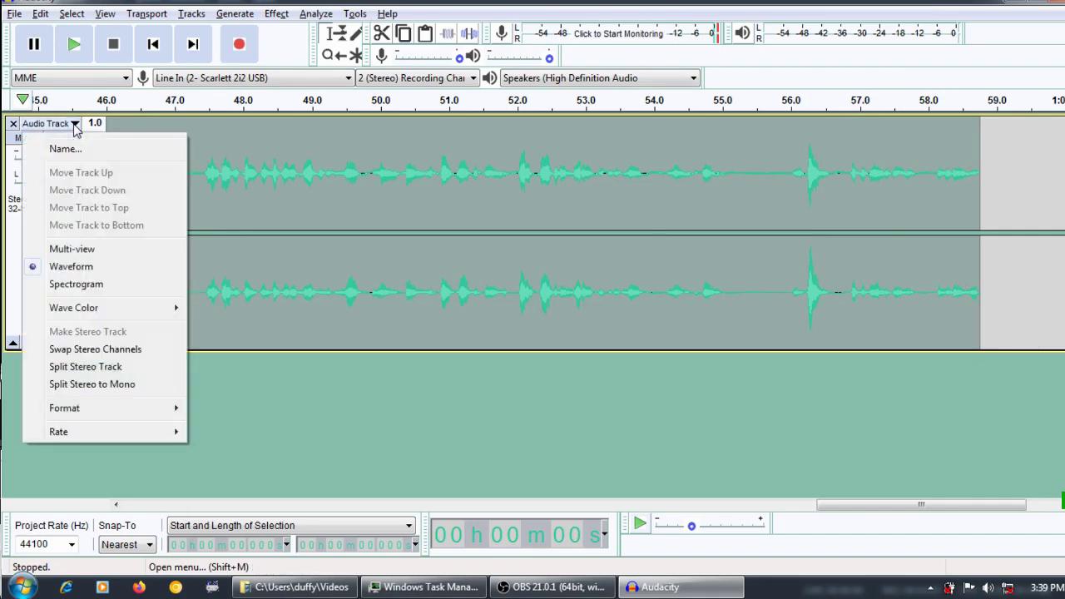
pyautogui.click(102, 385)
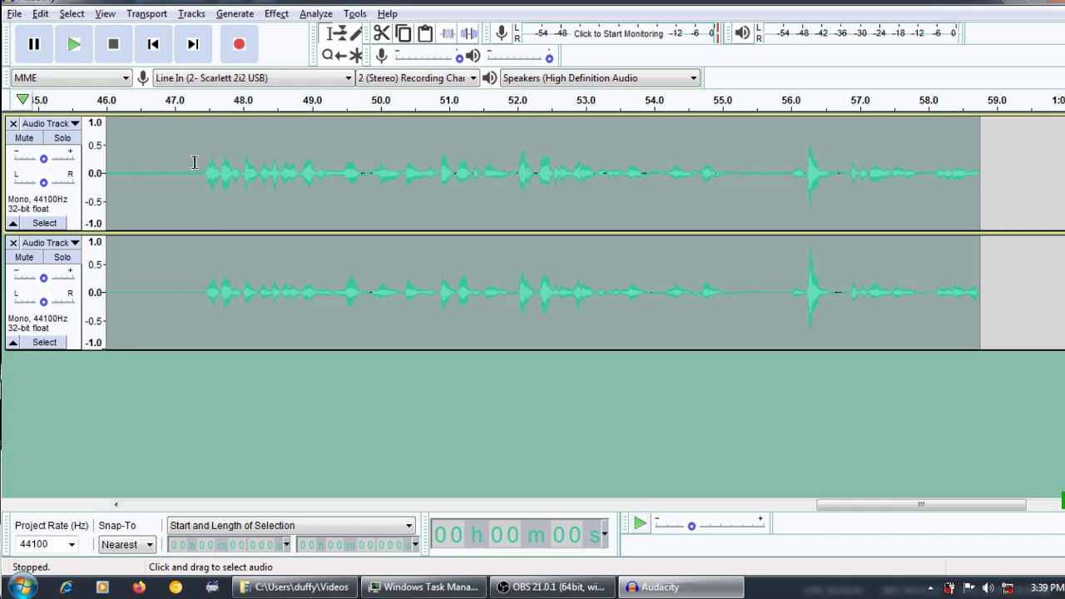
# - Select the whole first mono track from its end back to the start
pyautogui.click(994, 166)
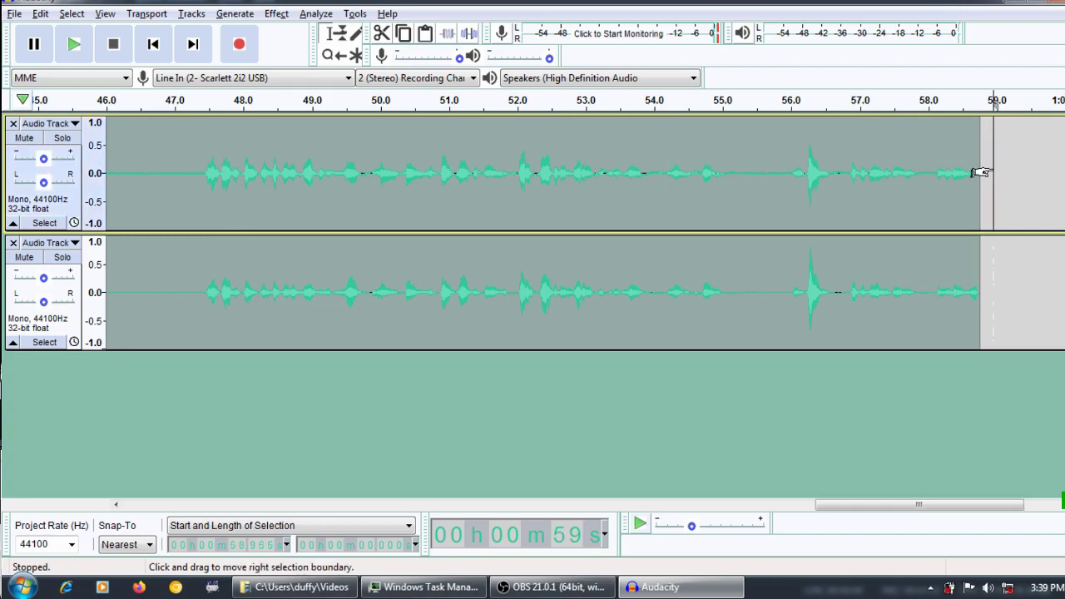
pyautogui.press('shift')
pyautogui.hotkey('shift', 'Home')
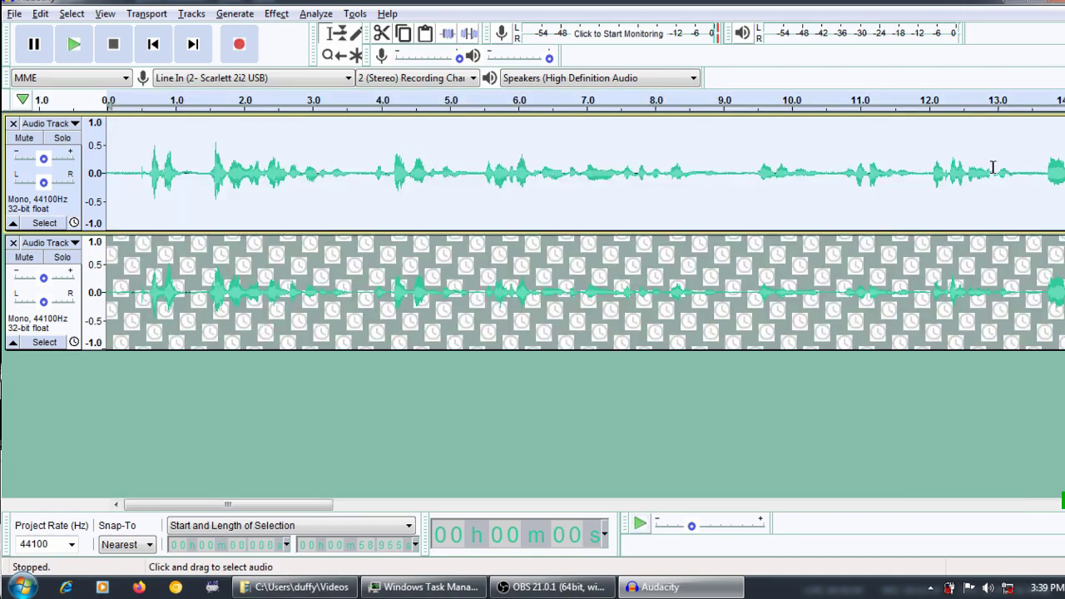
# - Plot the first track's spectrum and export the spectrum data as text file mic1
pyautogui.click(322, 15)
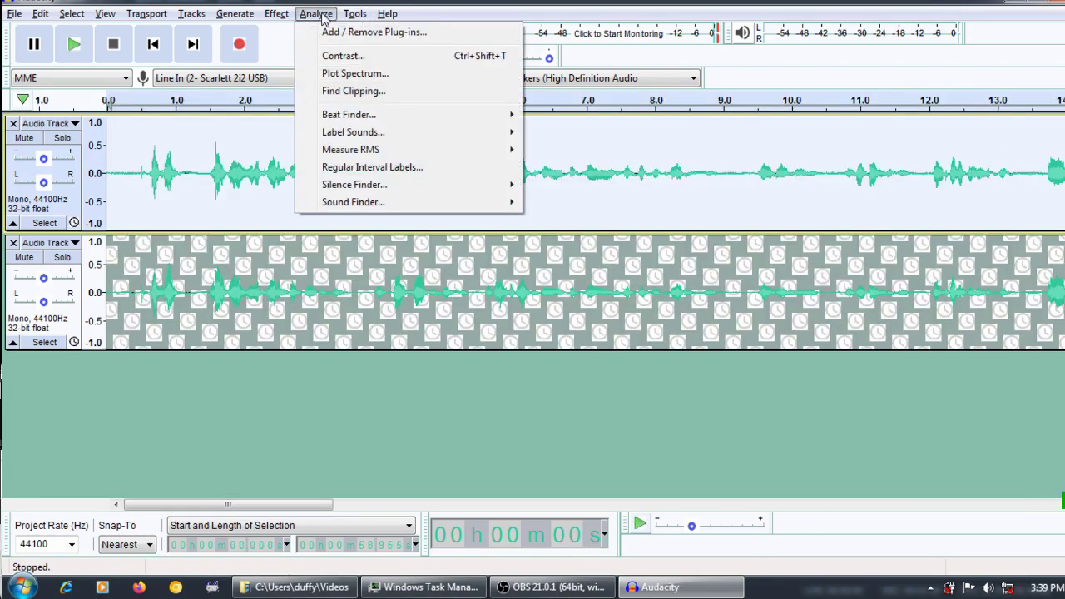
pyautogui.click(332, 75)
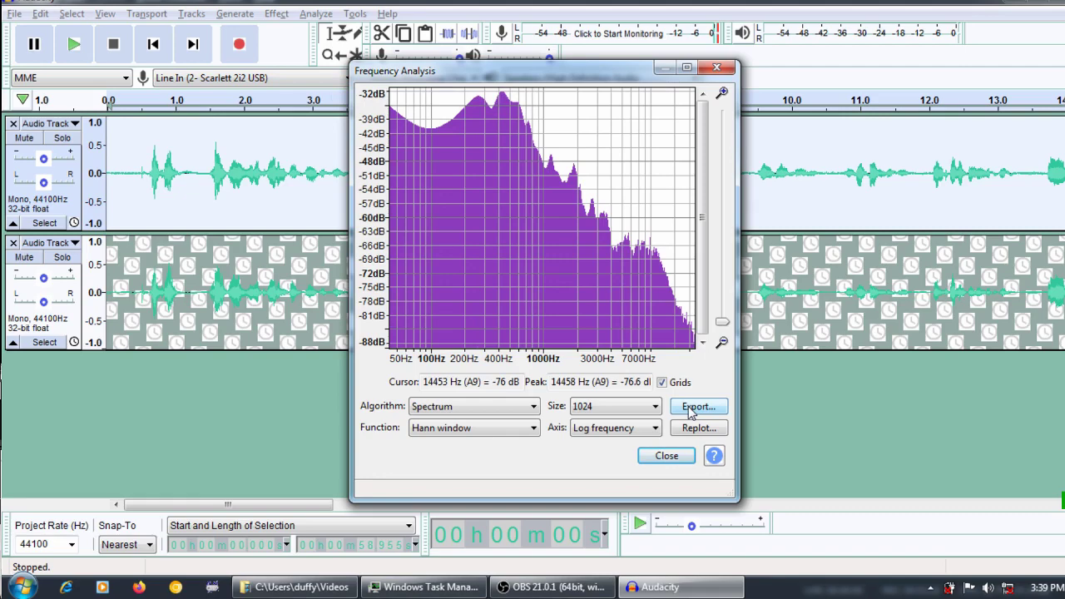
pyautogui.click(689, 407)
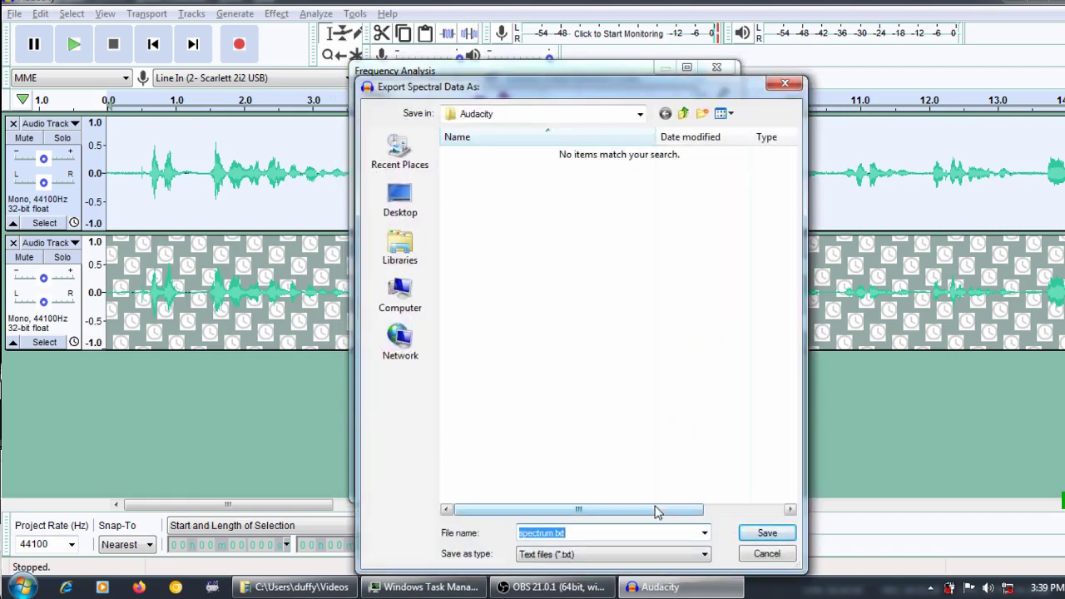
pyautogui.write('mic1')
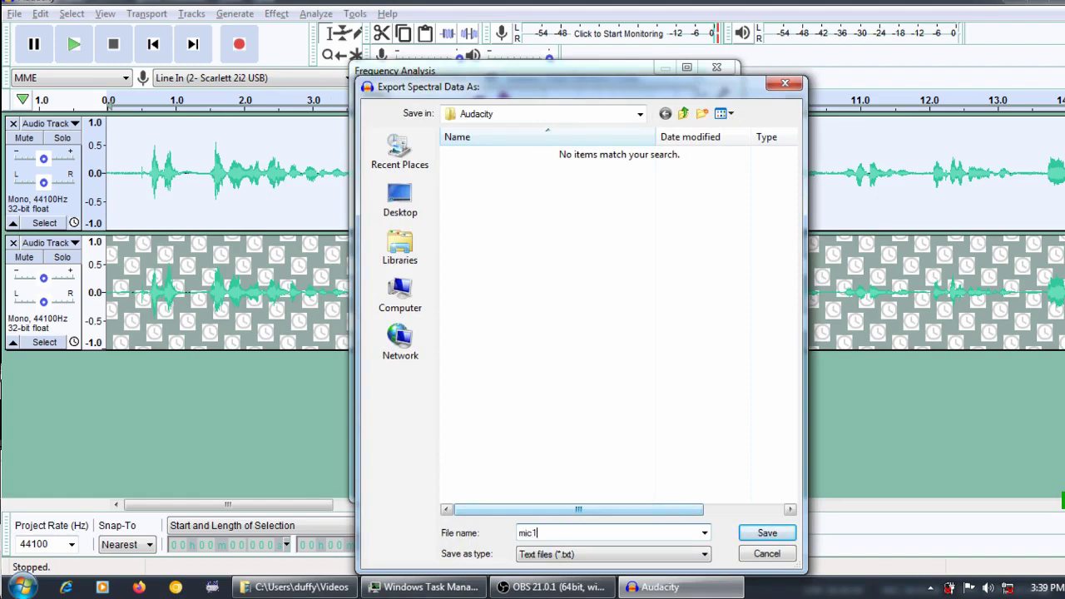
pyautogui.press('Return')
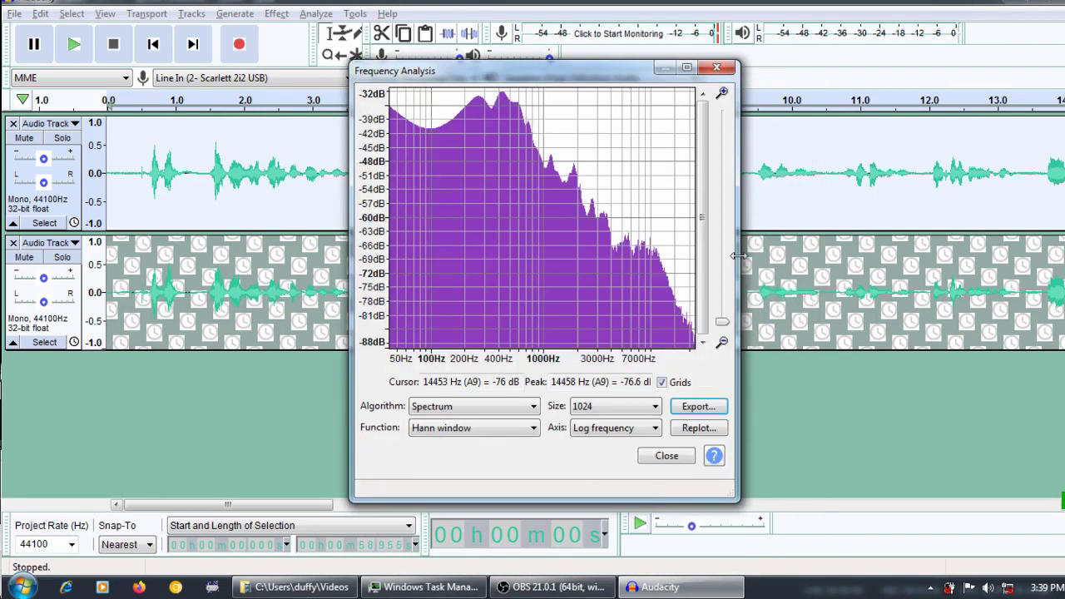
# - Close Frequency Analysis and select the entire second track
pyautogui.click(716, 67)
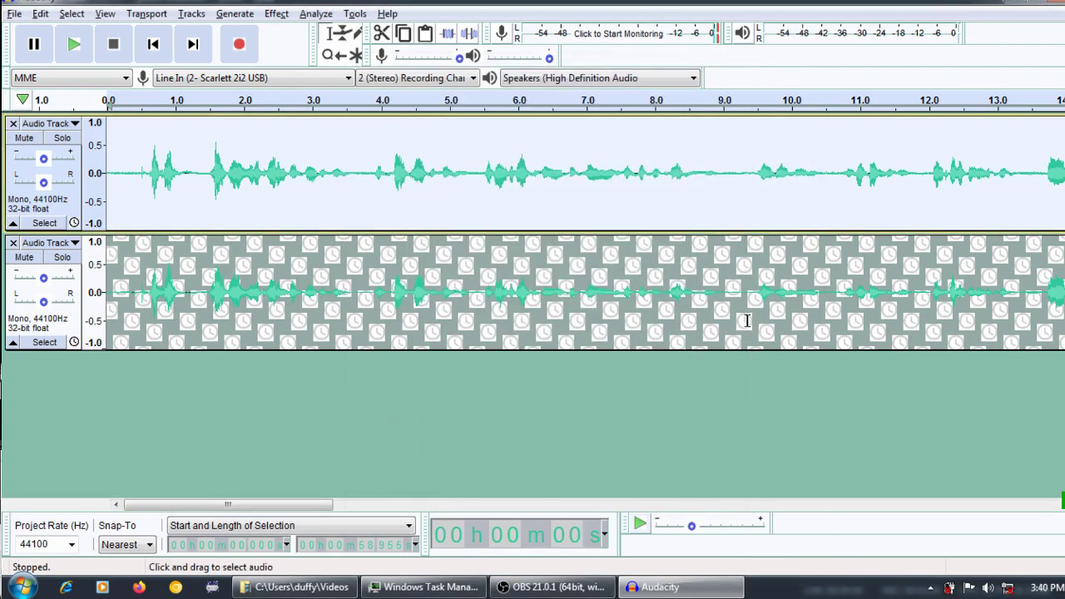
pyautogui.click(747, 322)
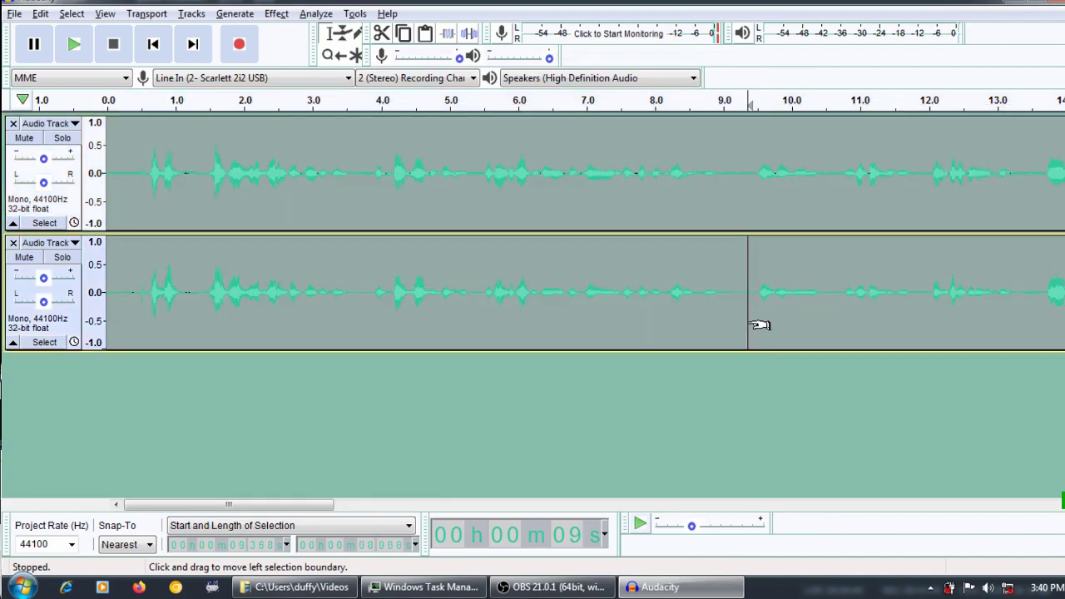
pyautogui.press('End')
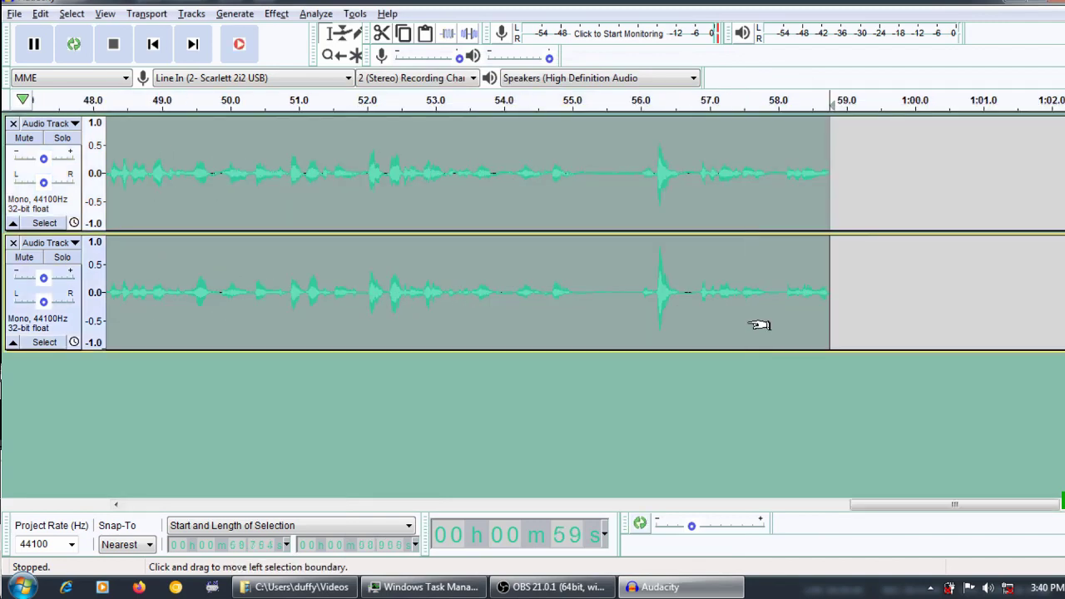
pyautogui.hotkey('shift', 'Home')
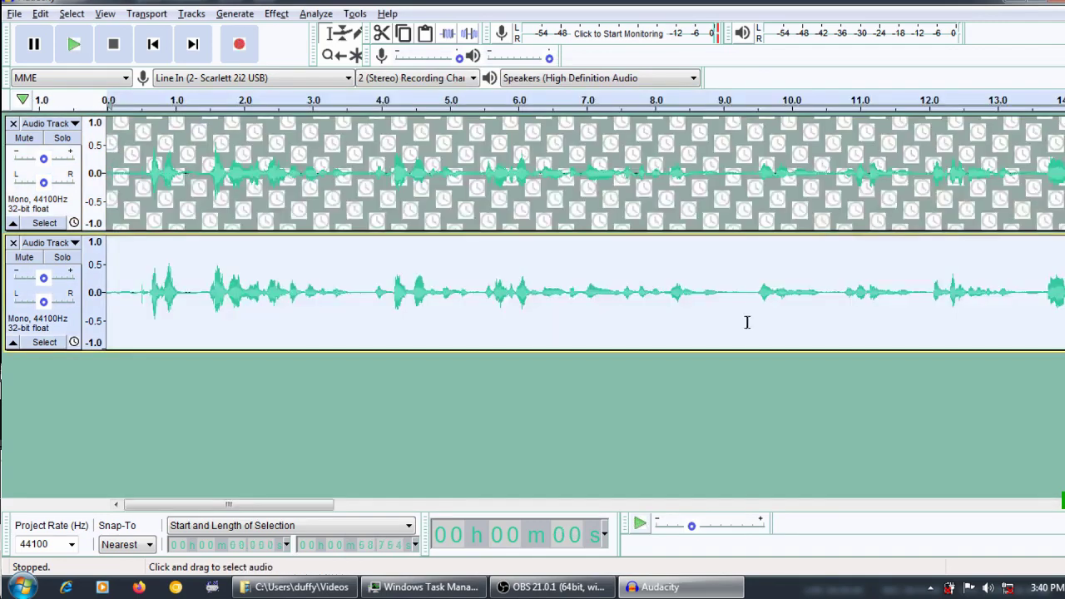
# - Plot the second track's spectrum and export its data as text file mic2
pyautogui.click(306, 14)
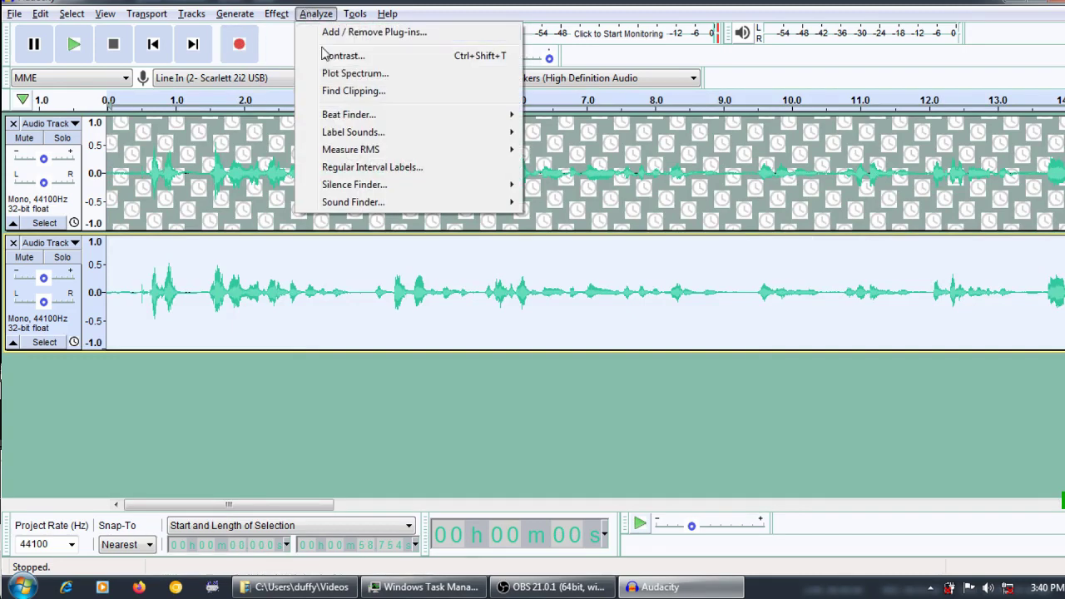
pyautogui.click(336, 73)
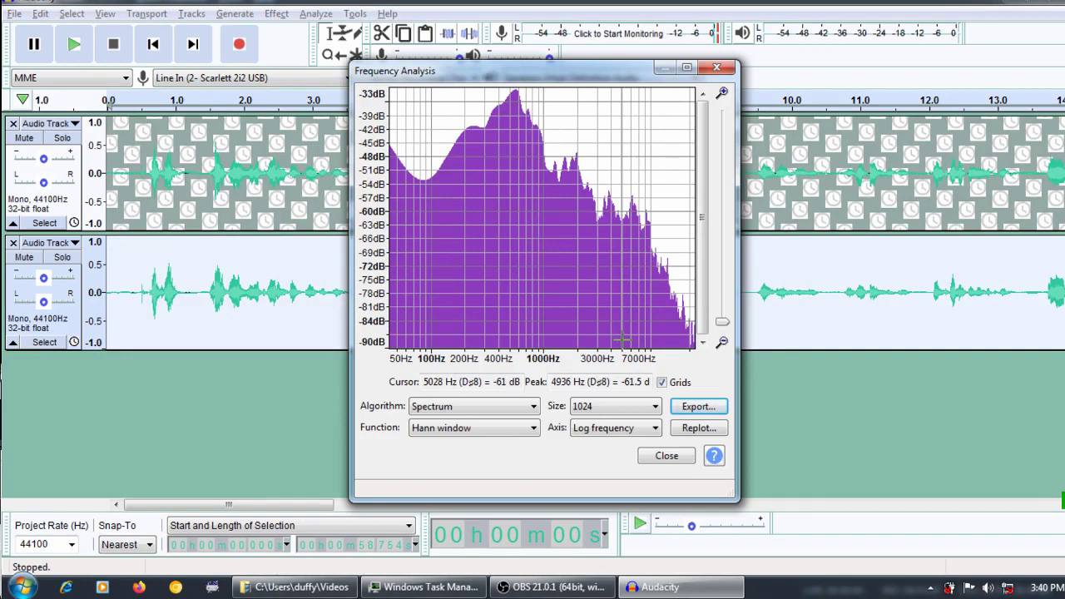
pyautogui.click(684, 408)
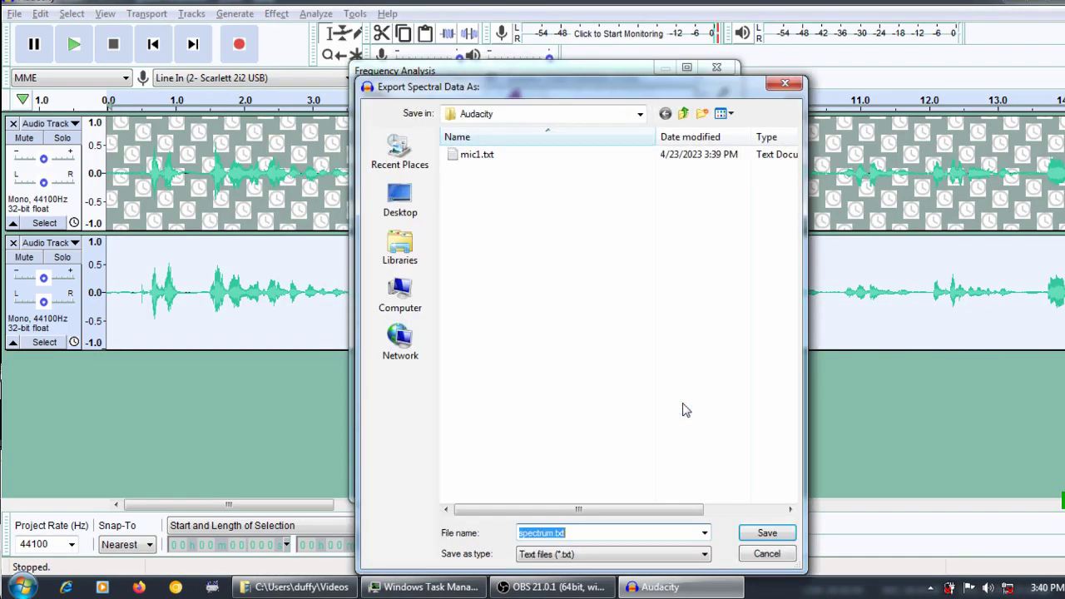
pyautogui.write('mic2')
pyautogui.press('Return')
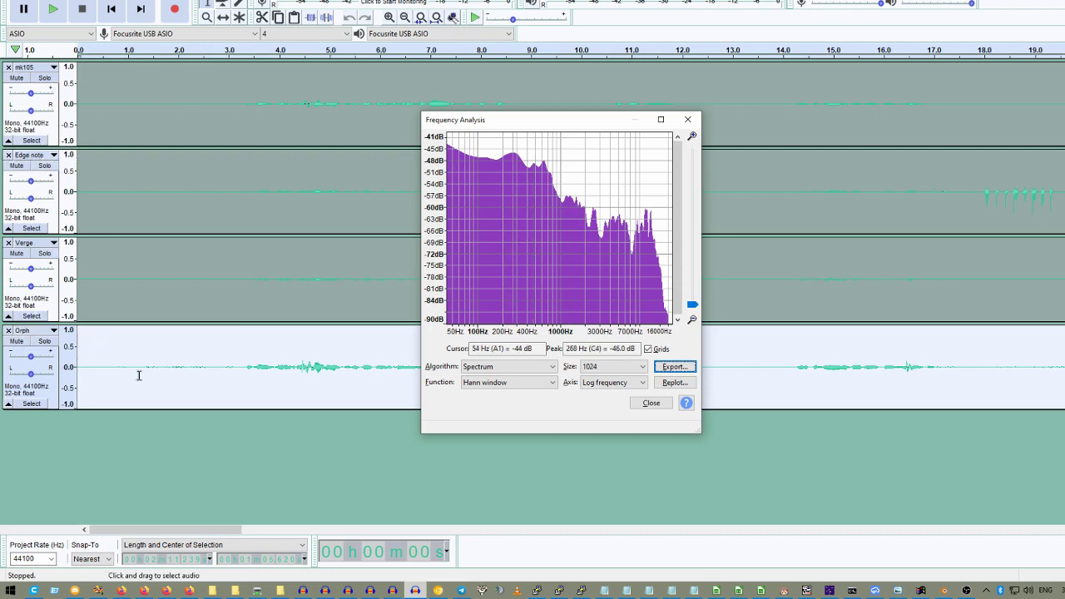
# - Launch ModelerEQ.exe from the Audacity_Modeler folder and center the Mic Match System window
pyautogui.click(284, 592)
pyautogui.doubleClick(65, 405)
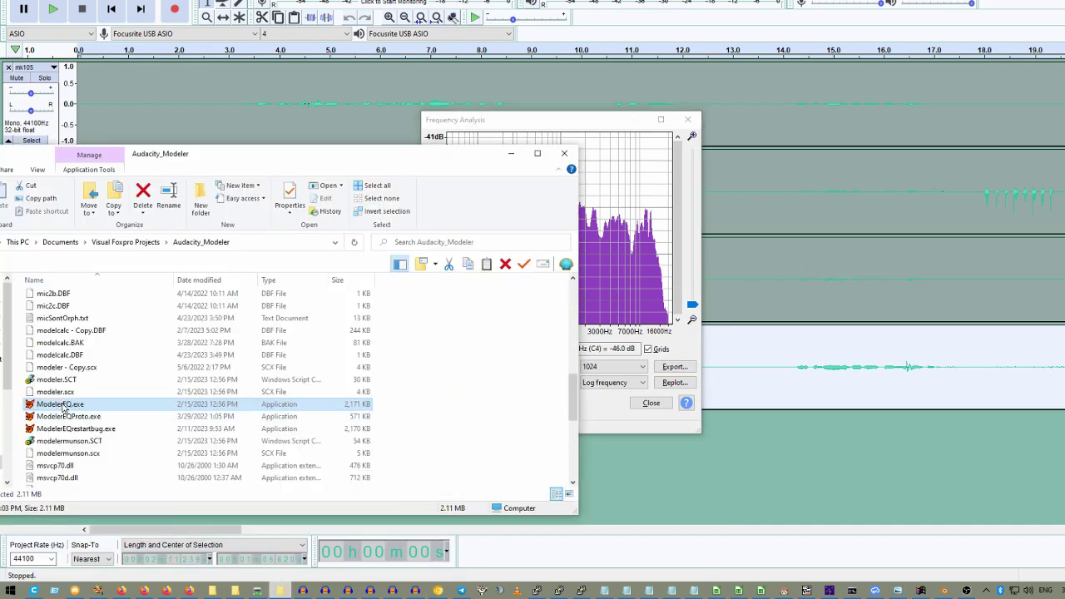
pyautogui.moveTo(63, 0); pyautogui.dragTo(456, 109)
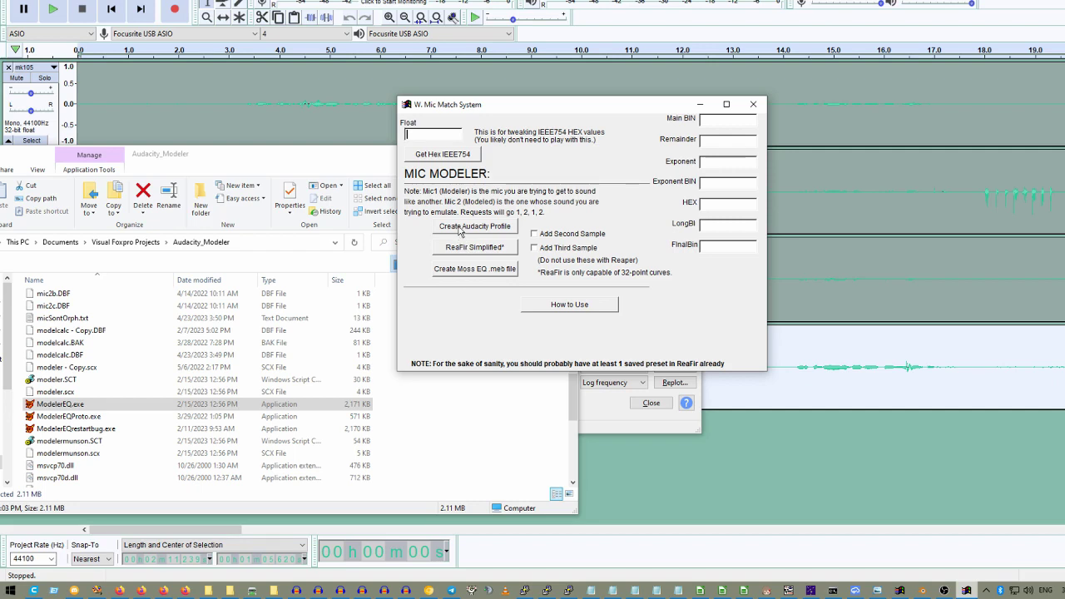
# - Create an Audacity profile with mic_edgenote.txt as Mic 1 and micSontOrph.txt as Mic 2
pyautogui.click(460, 232)
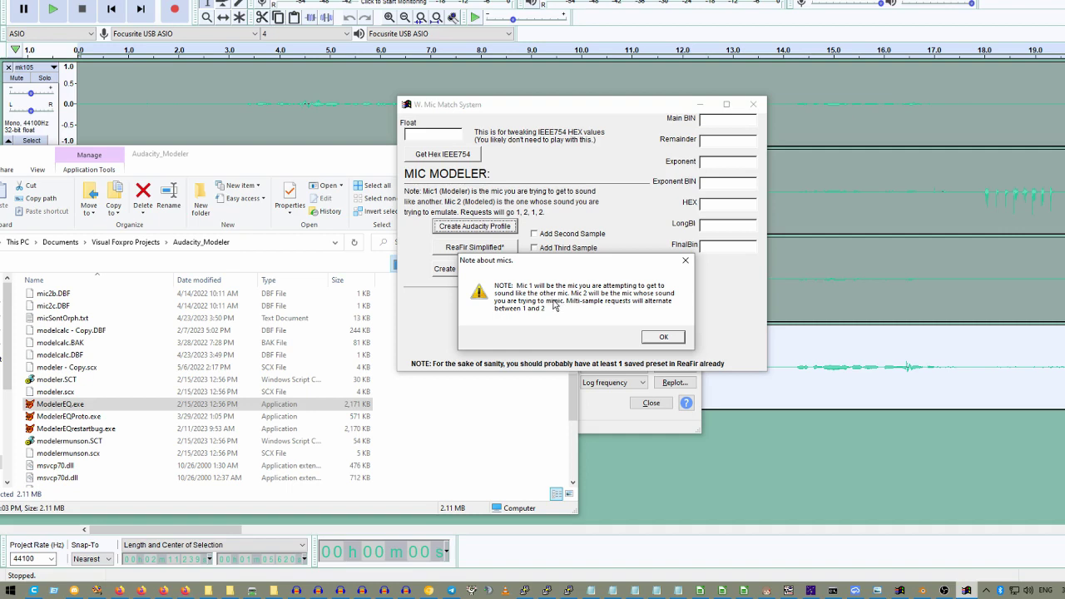
pyautogui.click(662, 339)
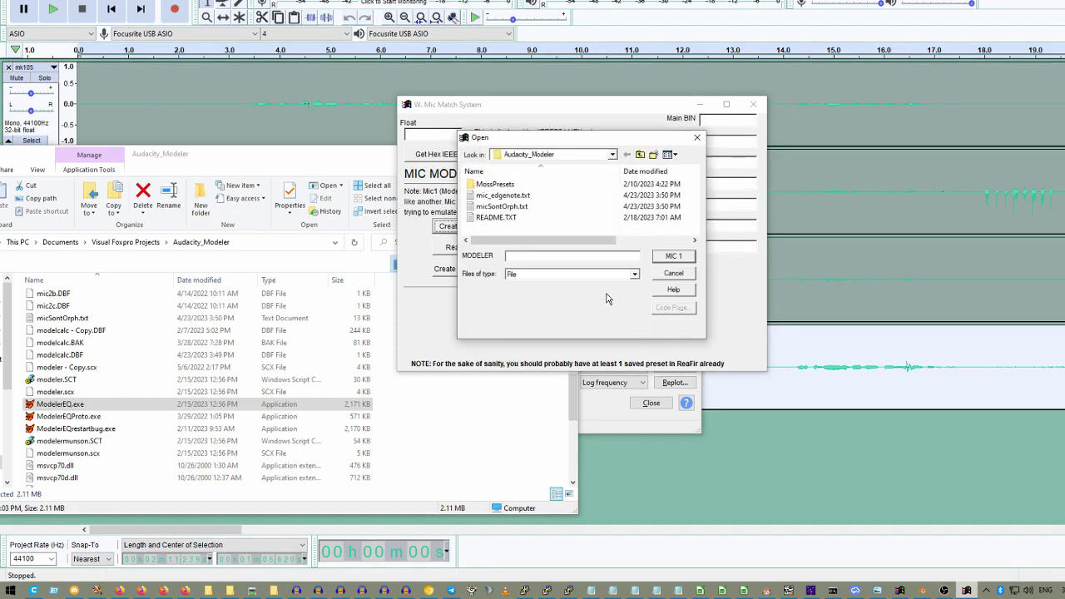
pyautogui.click(491, 196)
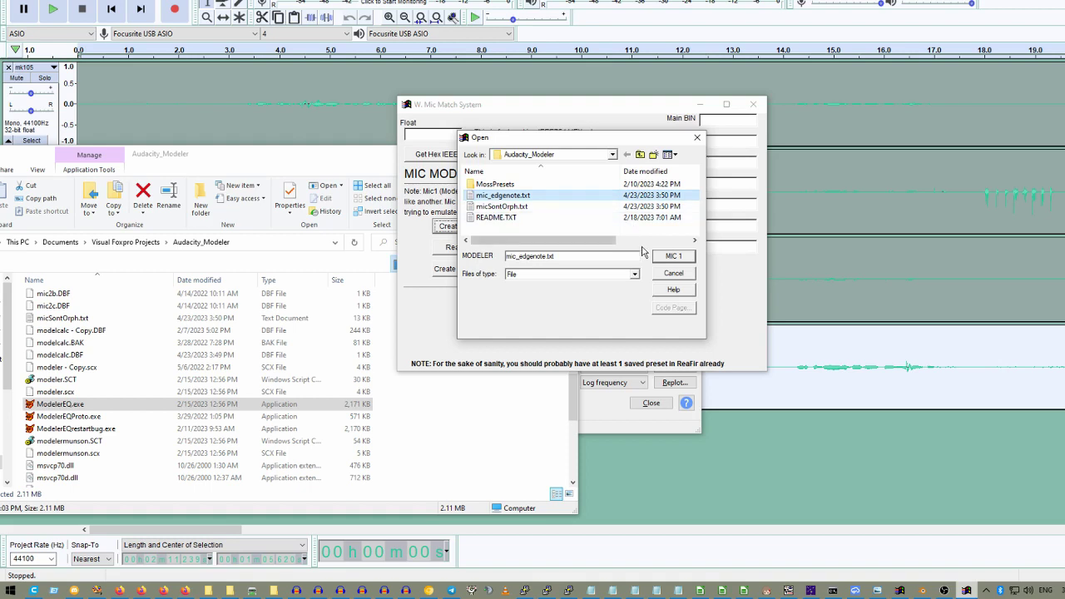
pyautogui.click(666, 259)
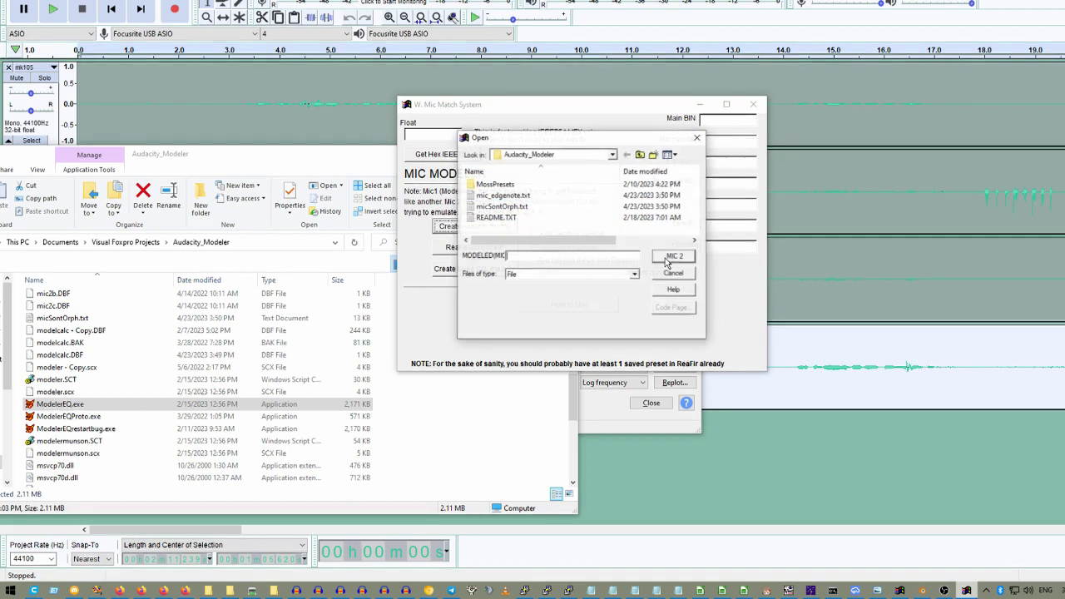
pyautogui.click(512, 210)
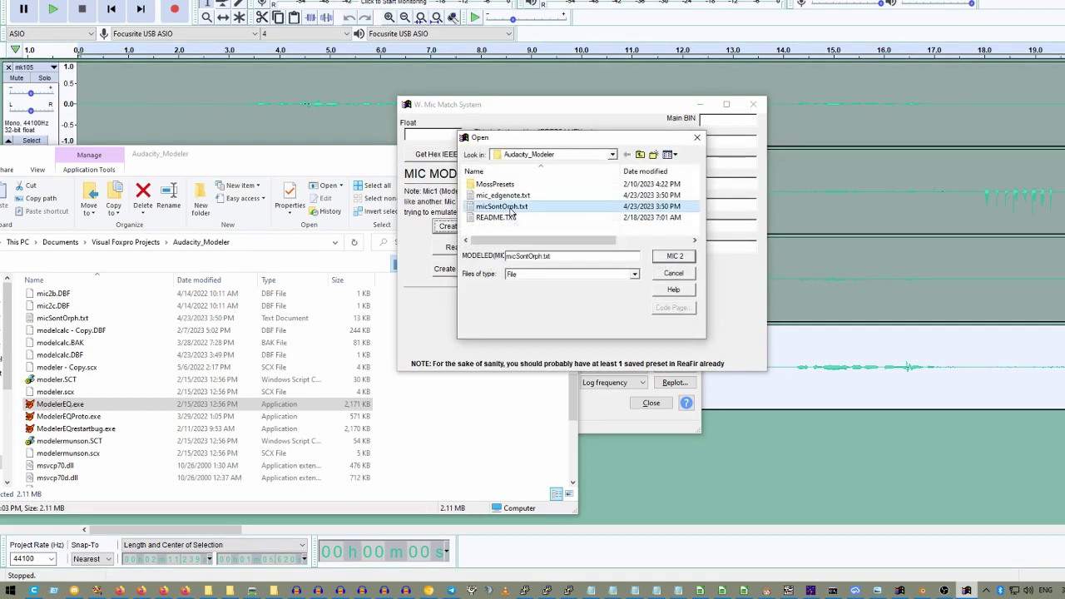
# - Confirm Mic 2, generate the curve and save it as Edge-to-SOnt_orph
pyautogui.click(675, 258)
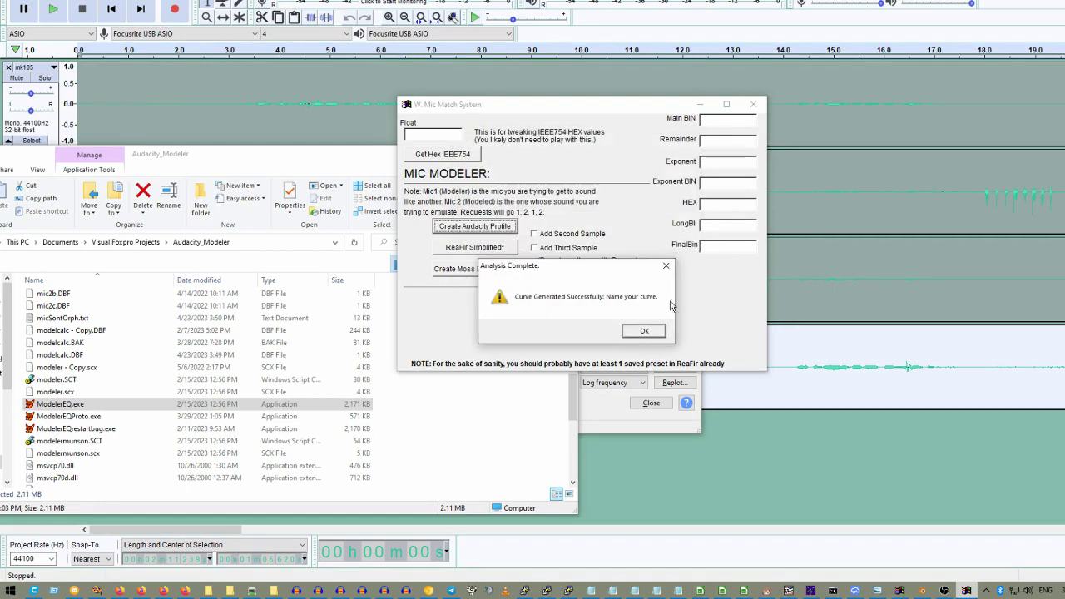
pyautogui.click(649, 337)
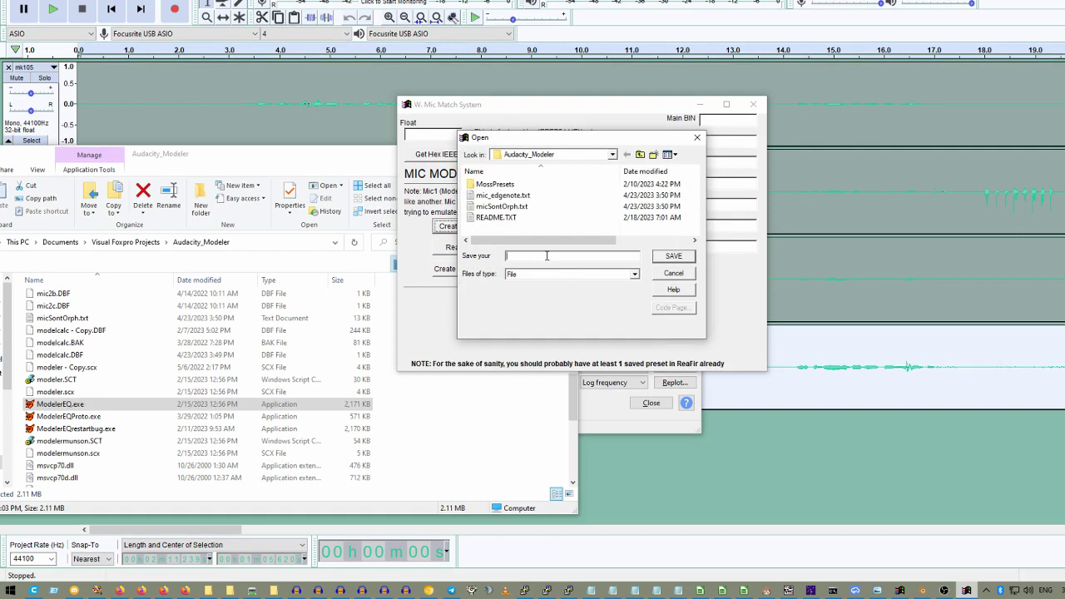
pyautogui.write('Edge-to-SOnt_orph')
pyautogui.press('Return')
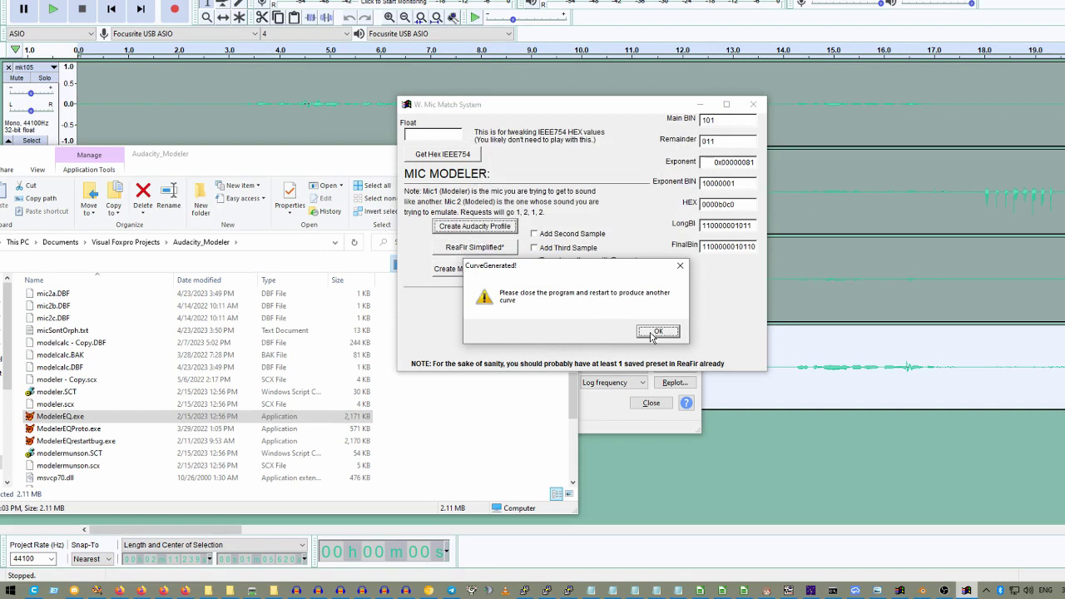
pyautogui.click(654, 333)
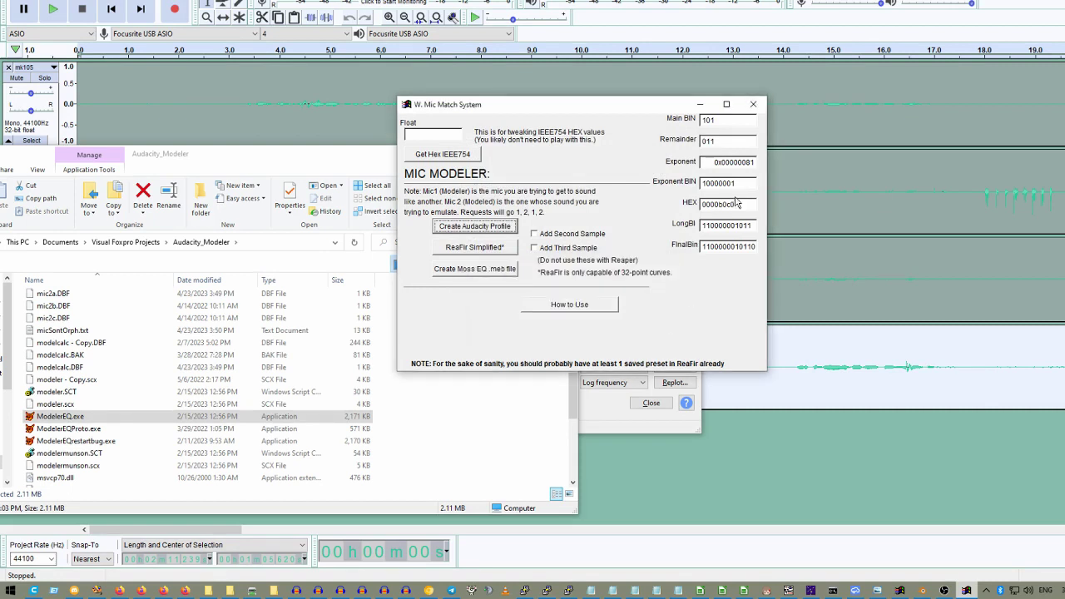
# - Close Mic Match System and select the whole Edge note track in Audacity
pyautogui.click(751, 106)
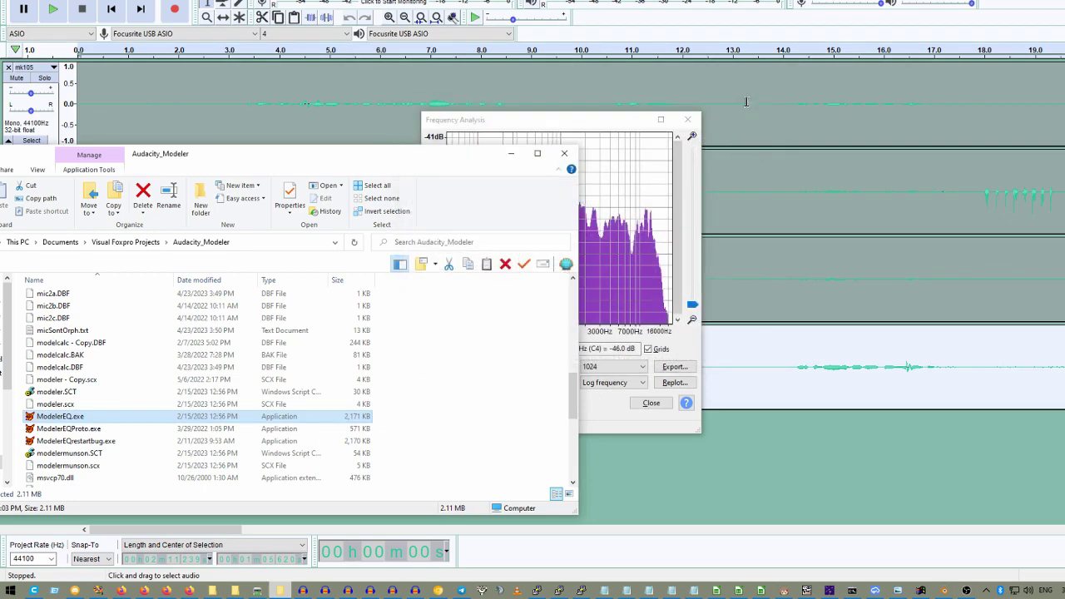
pyautogui.click(513, 123)
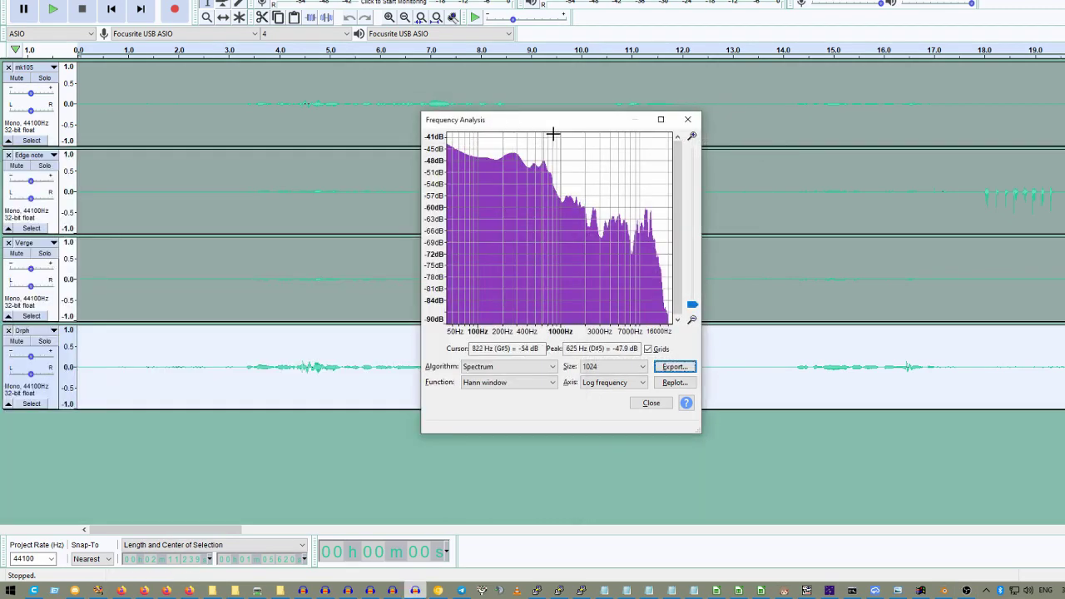
pyautogui.click(155, 201)
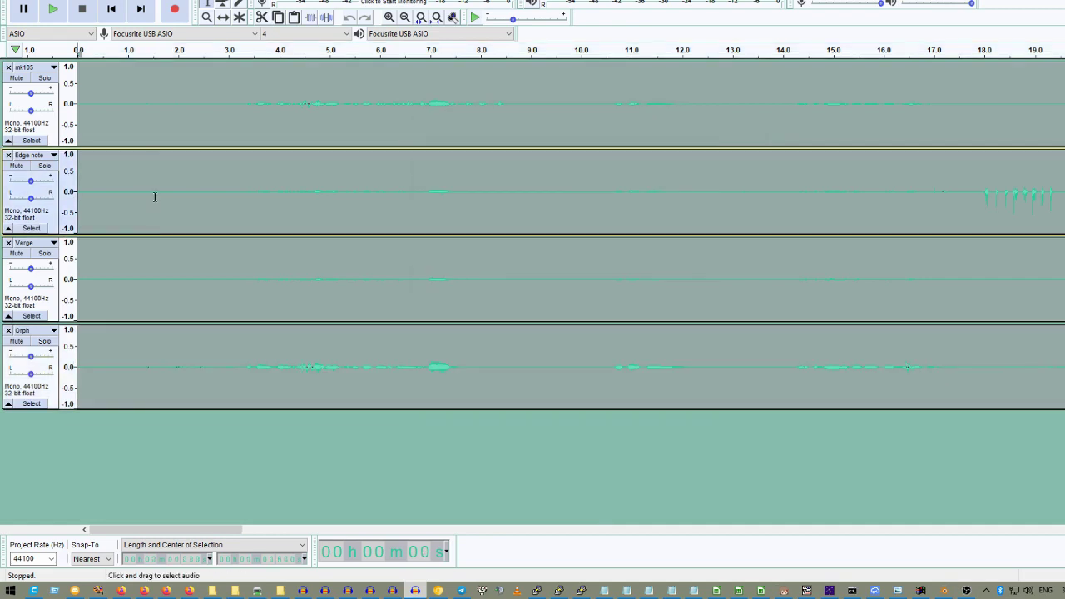
pyautogui.press('End')
pyautogui.hotkey('shift', 'Home')
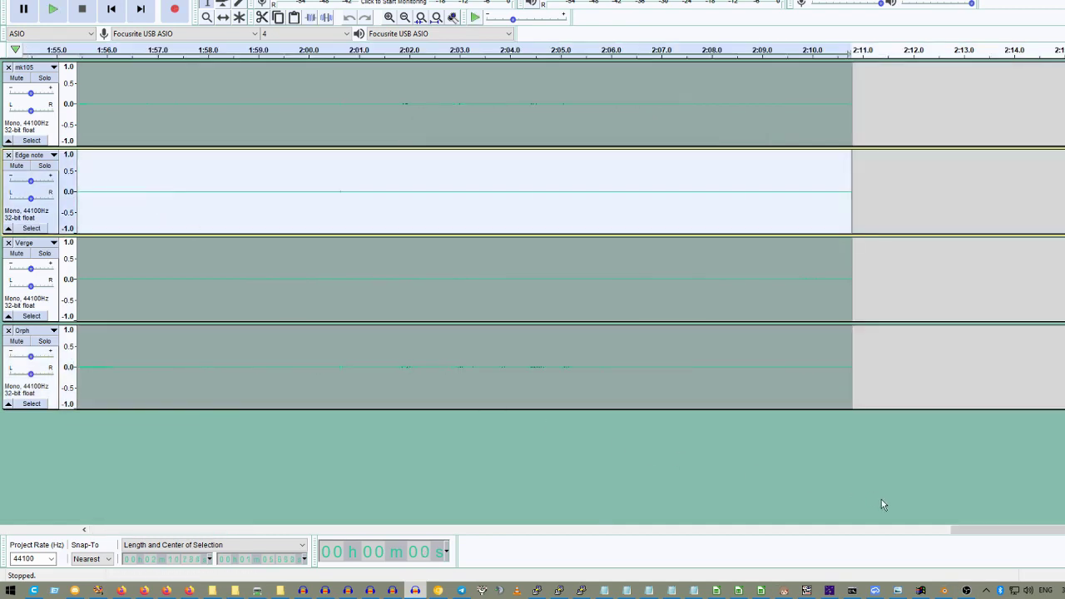
pyautogui.moveTo(963, 533); pyautogui.dragTo(602, 535)
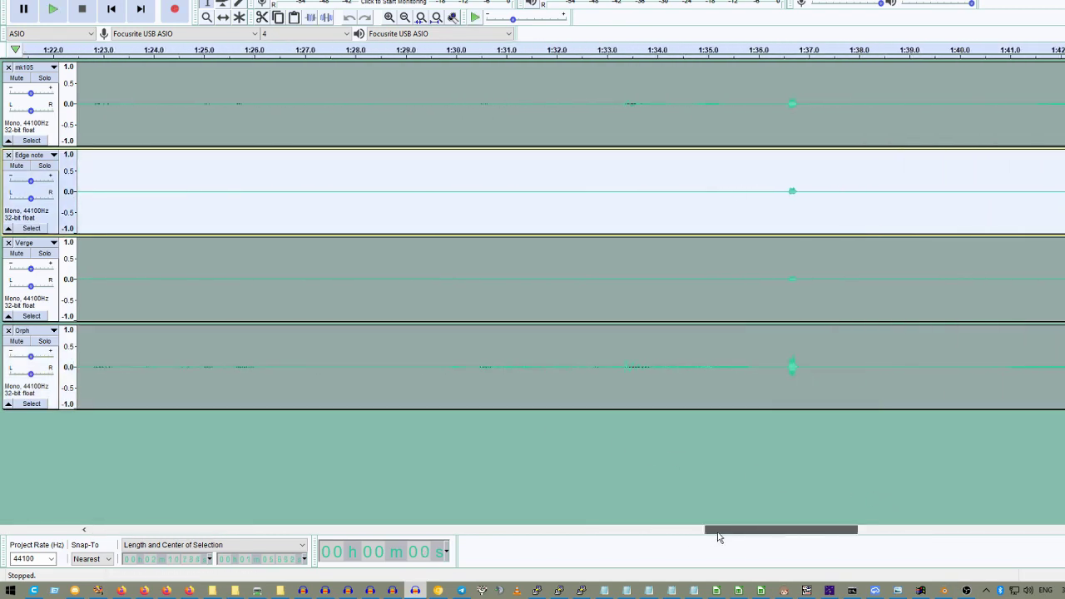
pyautogui.moveTo(722, 534); pyautogui.dragTo(792, 534)
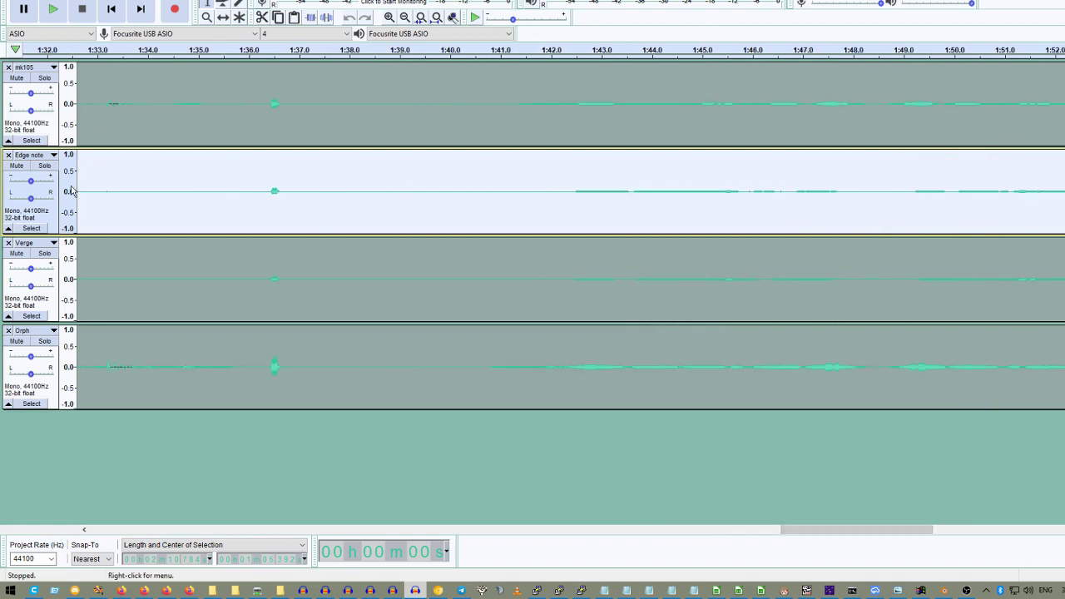
# - In Filter Curve EQ, import a curve filtered by orph* and pick ANTELOPE-EDGE-NOTE-TO_SONTRONICS-ORPHEUS[FS].TXT
pyautogui.hotkey('alt', 'c')
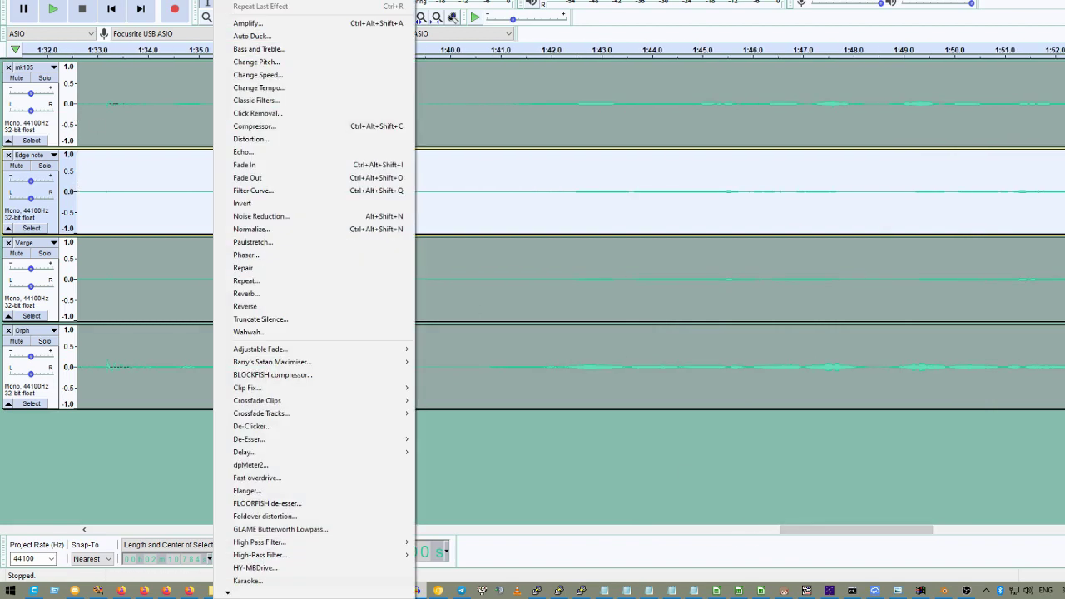
pyautogui.click(237, 191)
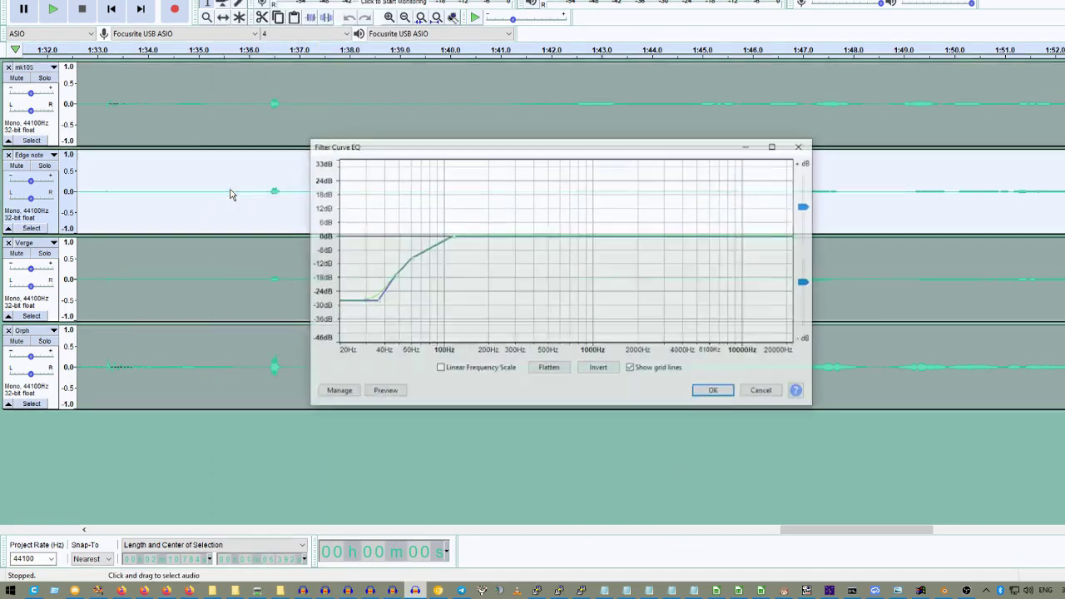
pyautogui.click(337, 392)
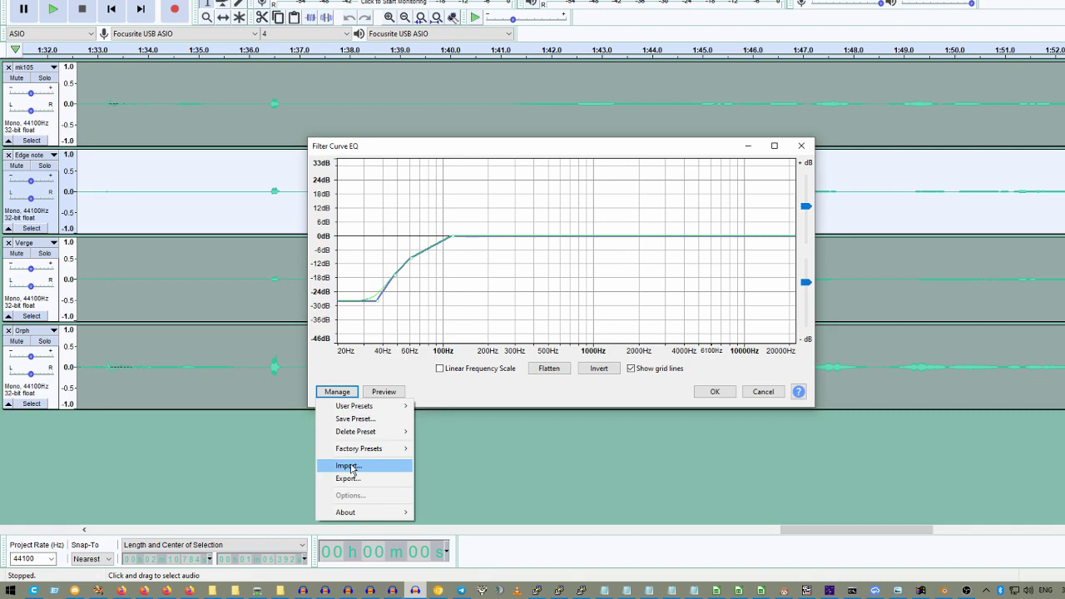
pyautogui.click(348, 466)
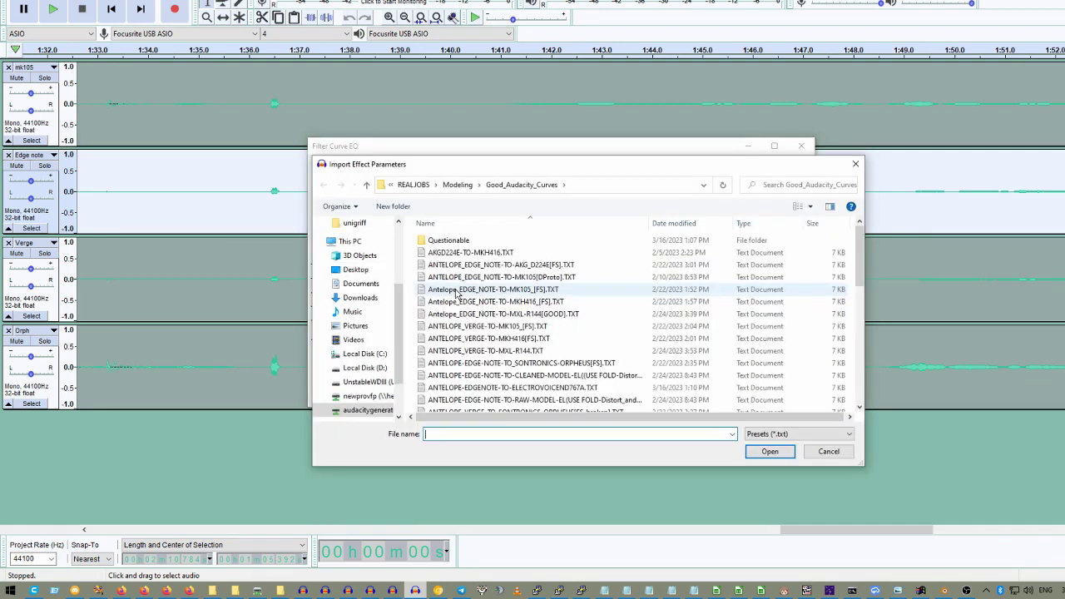
pyautogui.scroll(-5, 456, 293)
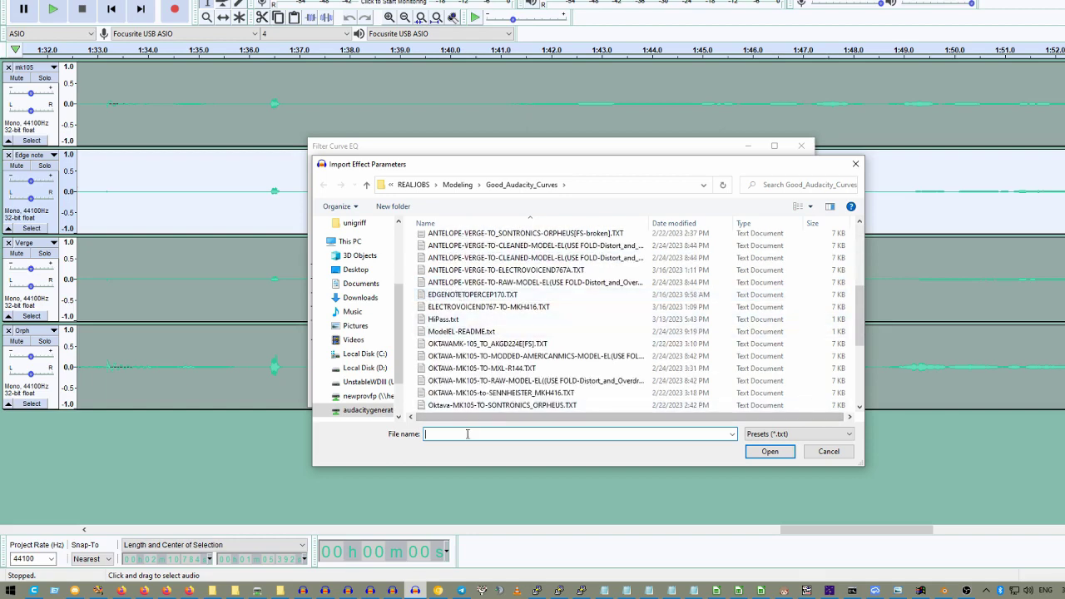
pyautogui.write('orph*')
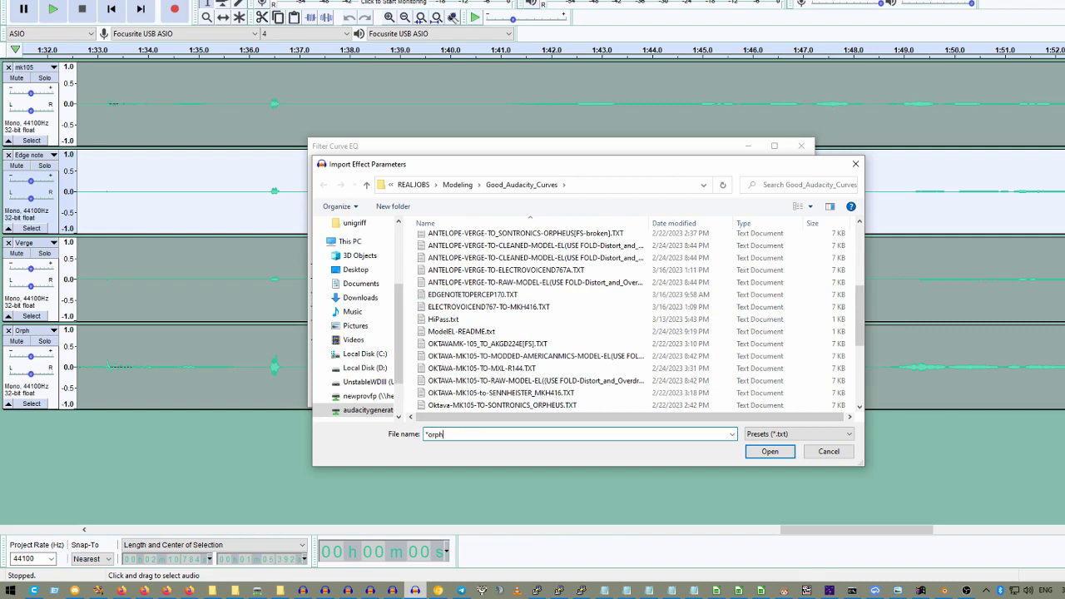
pyautogui.press('Return')
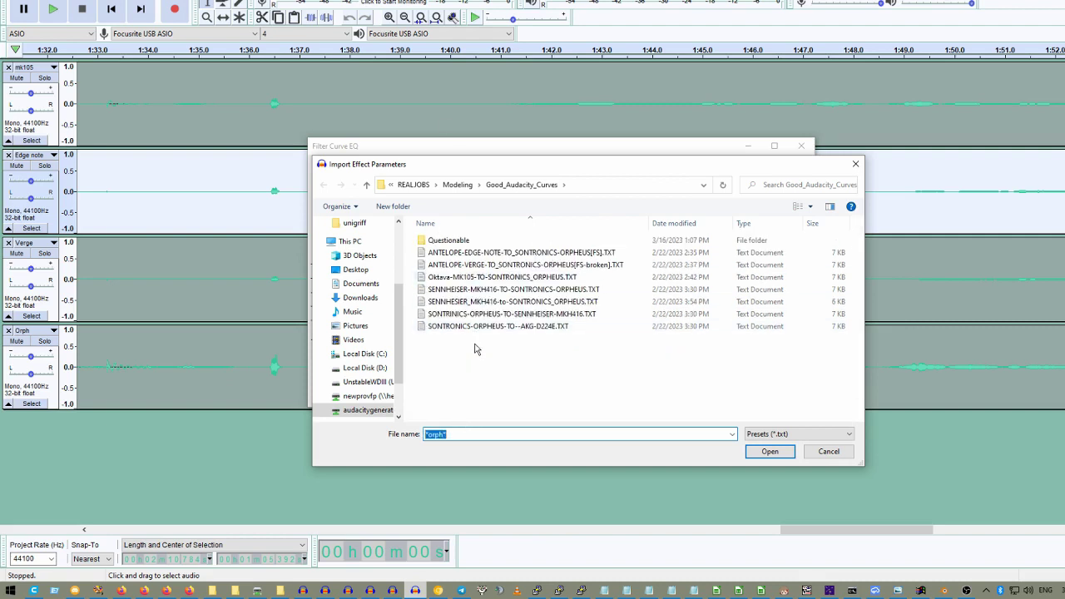
pyautogui.click(473, 252)
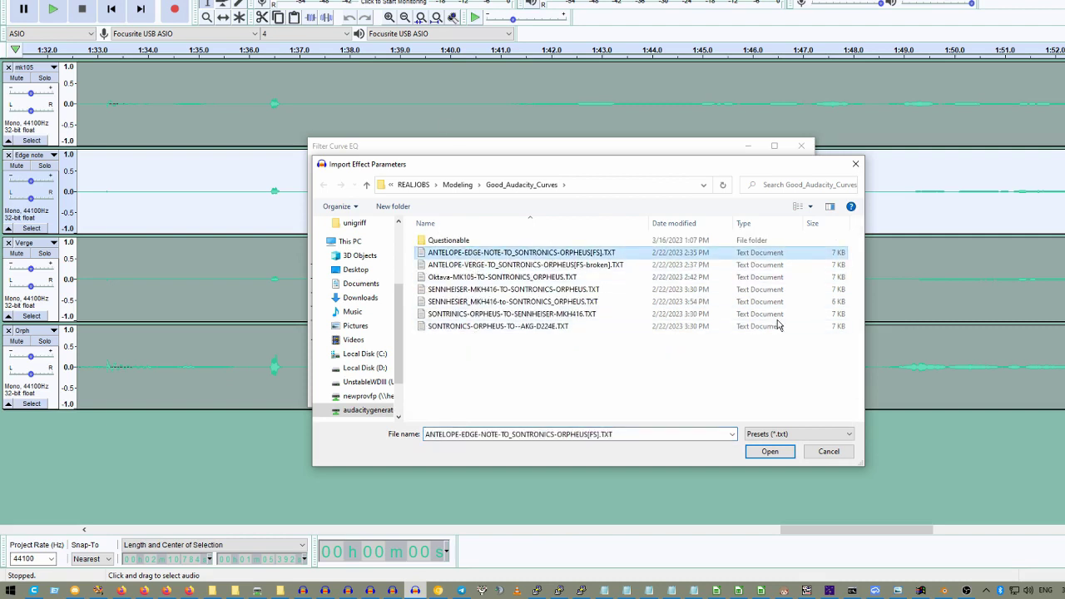
# - Load the Edge note to Sontronics Orpheus curve and apply it to the Edge note track
pyautogui.click(772, 452)
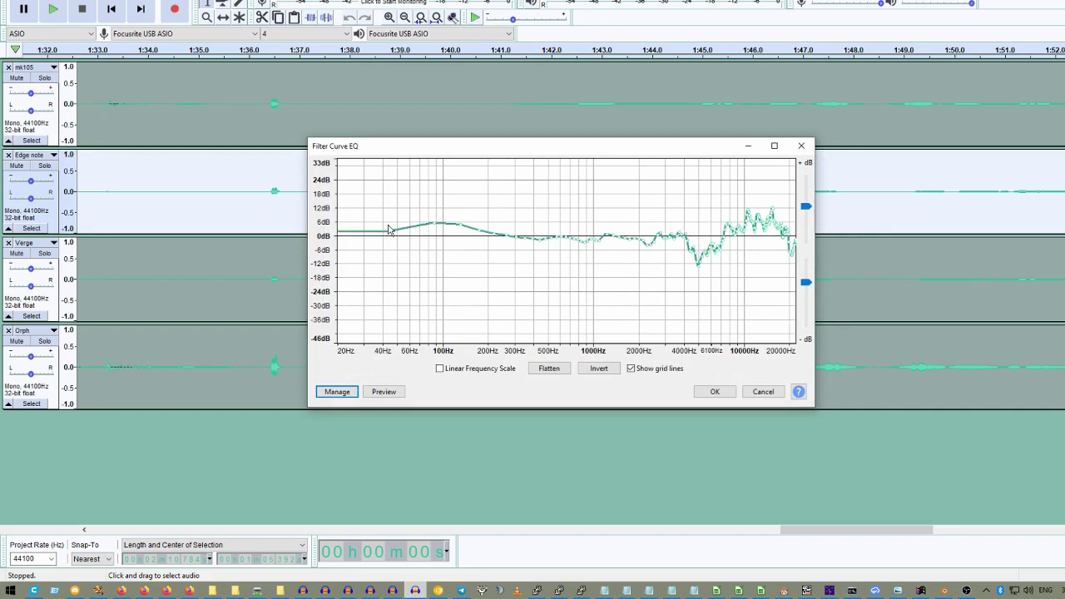
pyautogui.click(718, 392)
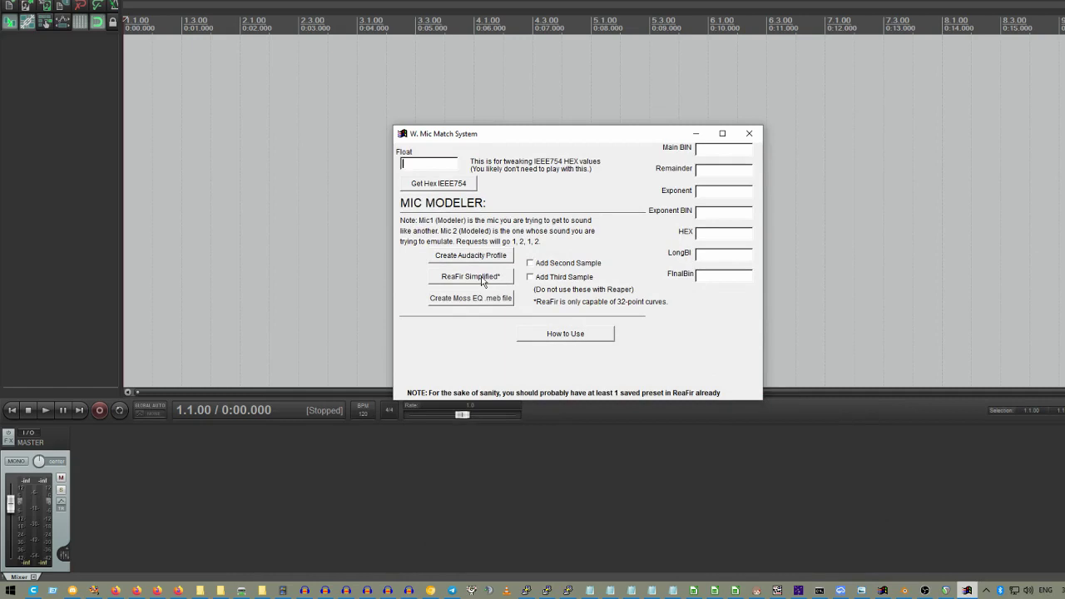
# - Start a ReaFir preset with mic_edgenote.txt as Mic 1 and micSontOrph.txt as Mic 2
pyautogui.click(481, 282)
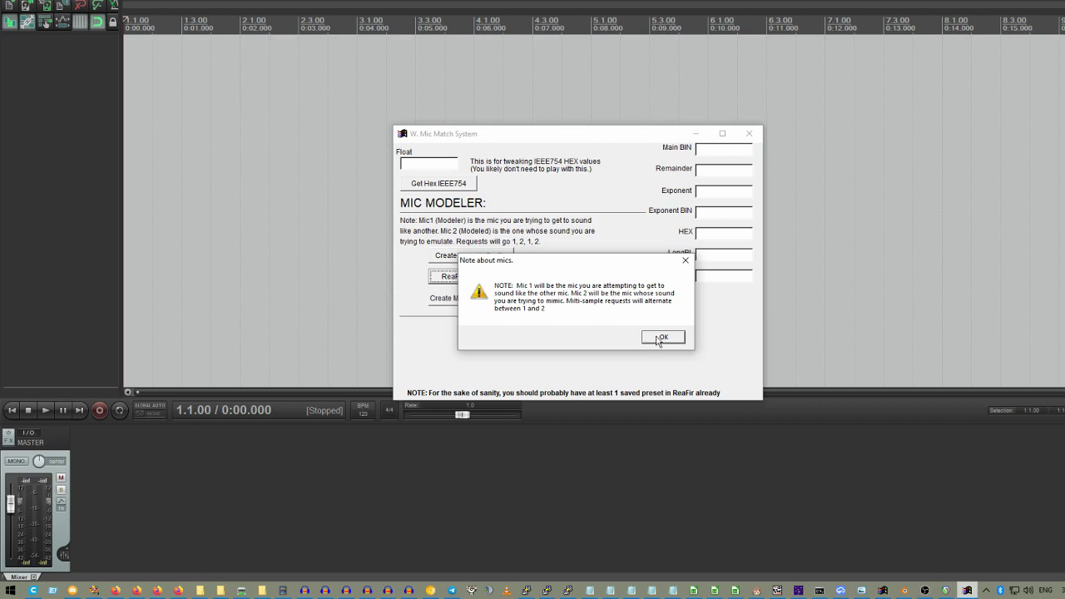
pyautogui.click(660, 339)
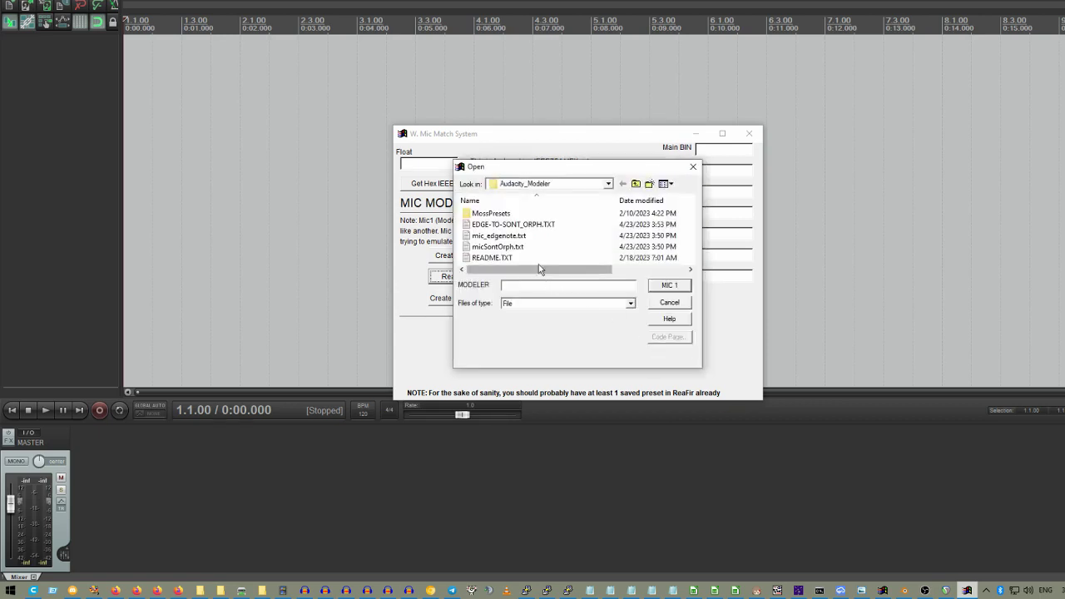
pyautogui.doubleClick(488, 238)
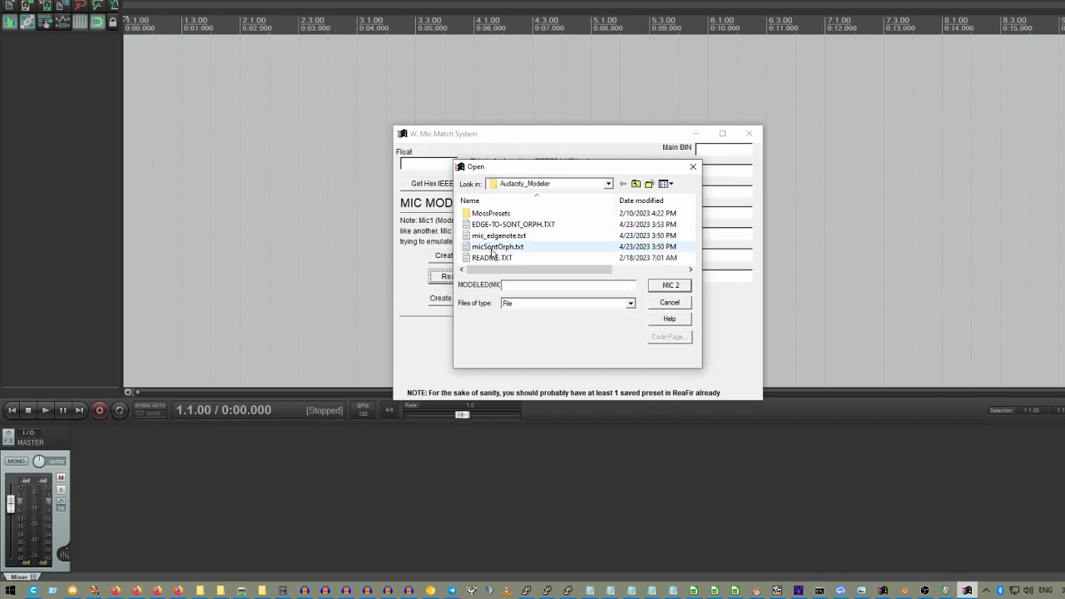
pyautogui.click(491, 249)
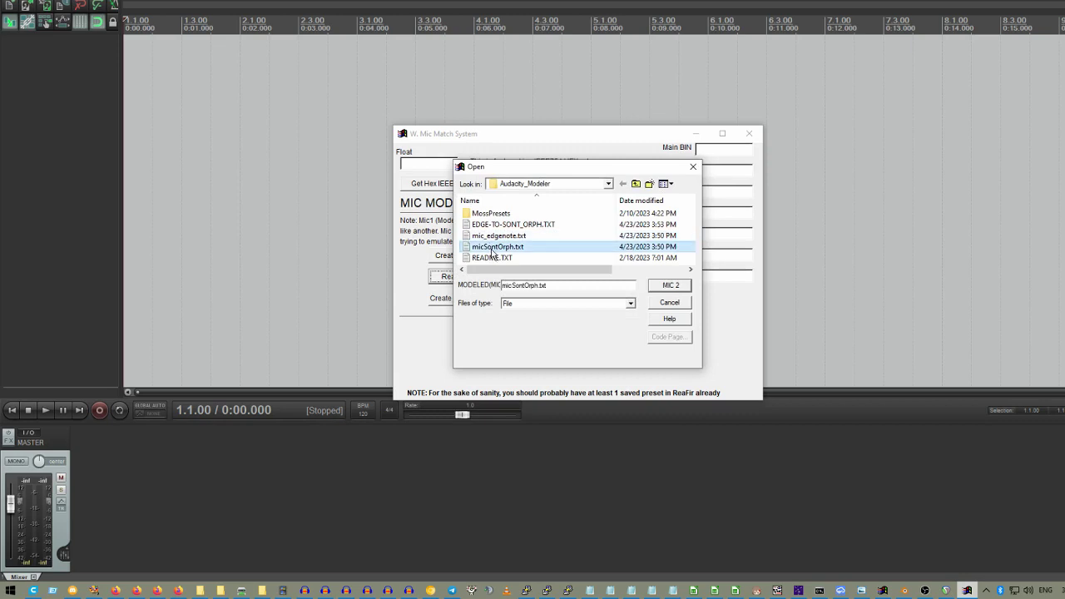
pyautogui.click(669, 285)
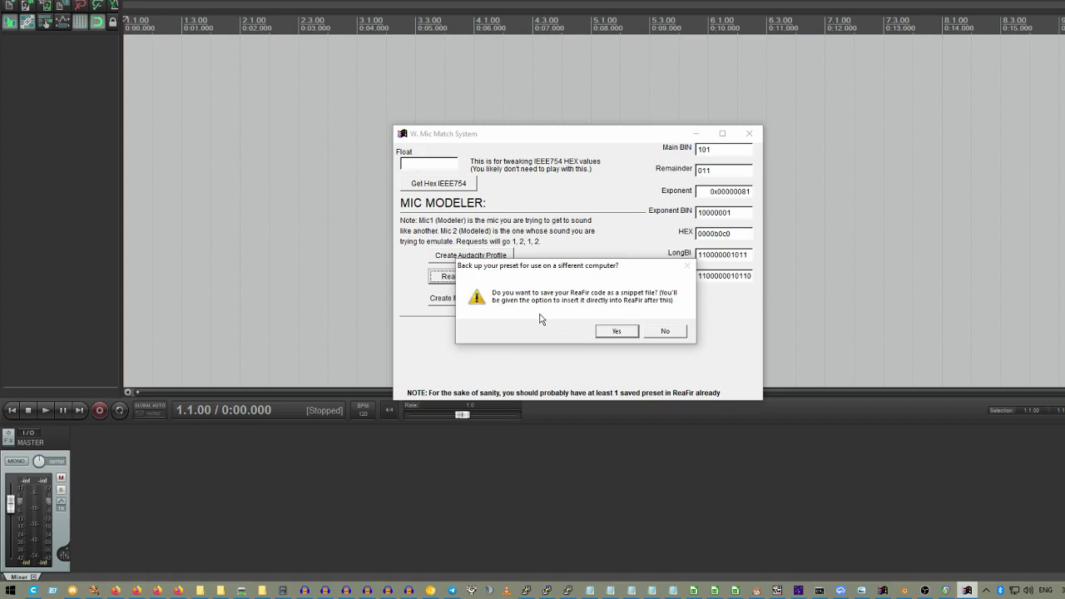
# - Skip the backup file and add the curve to Reaper's ReaFir presets as NewCurveDW
pyautogui.click(662, 333)
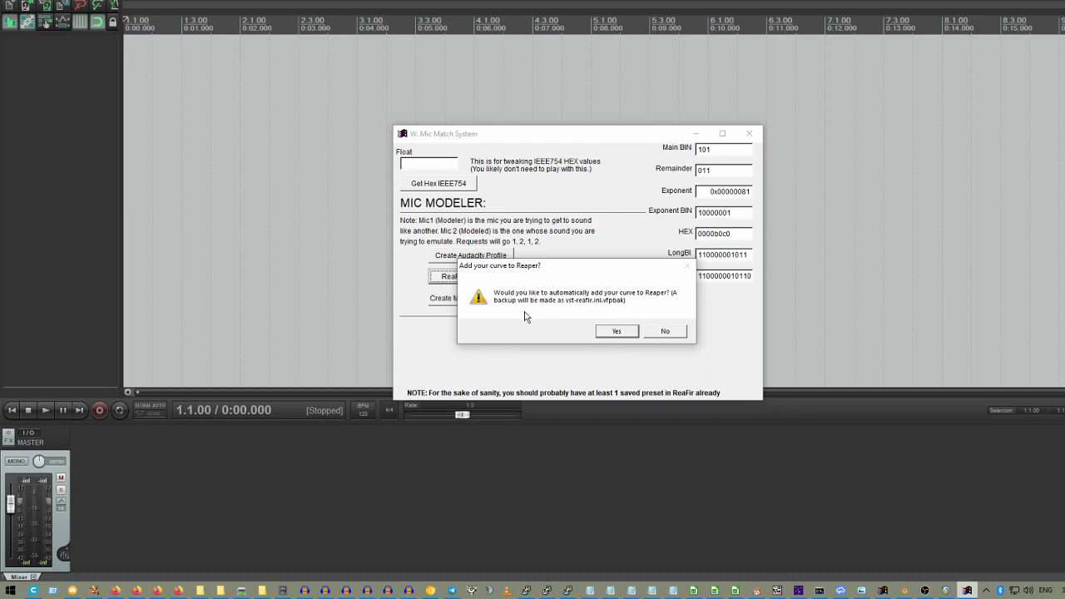
pyautogui.click(617, 332)
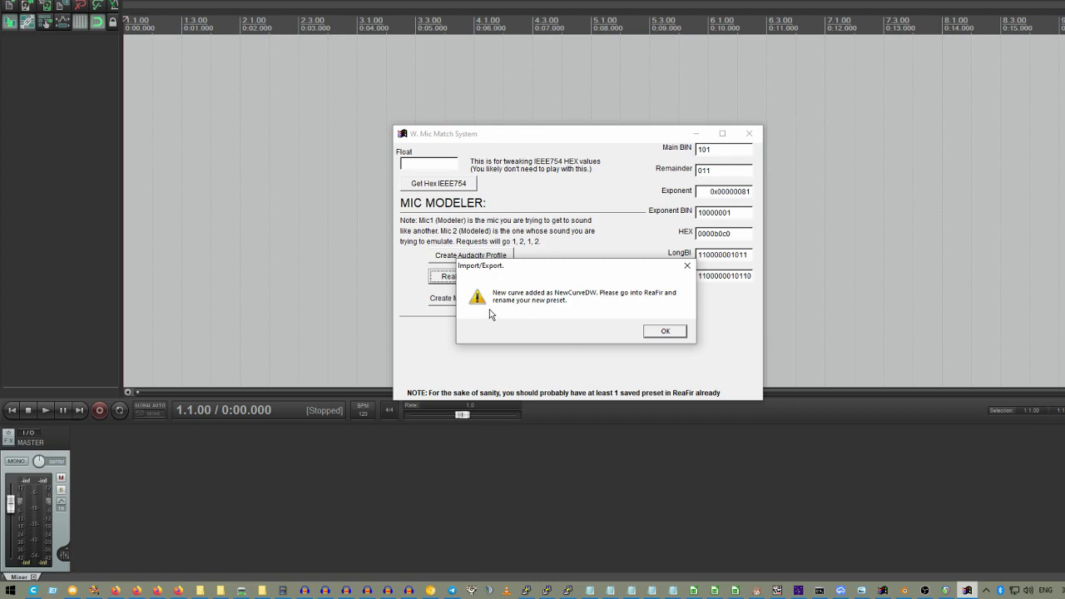
pyautogui.click(654, 334)
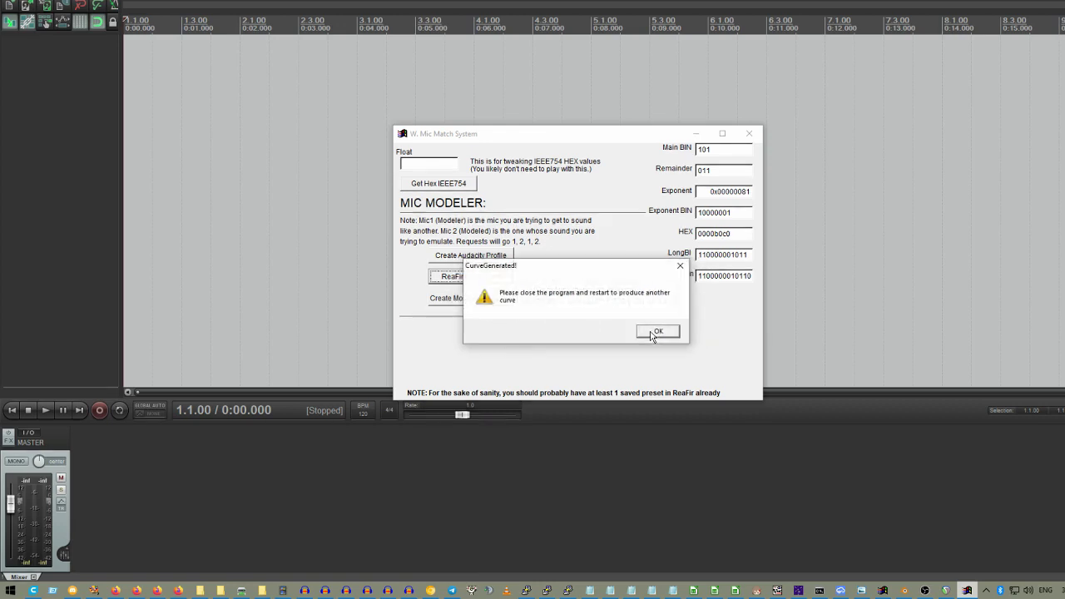
pyautogui.click(654, 333)
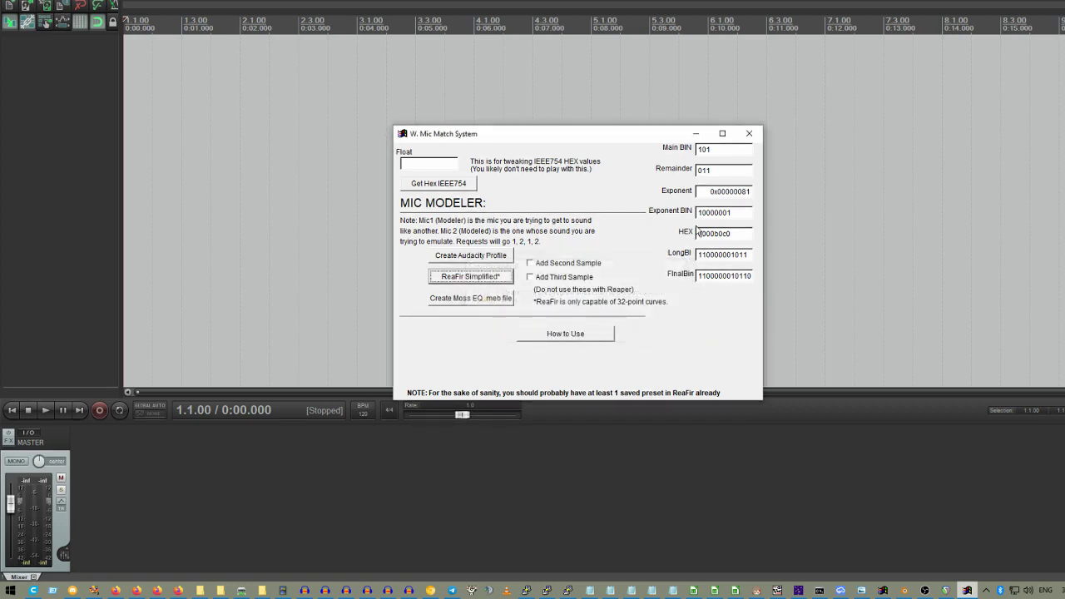
# - Close Mic Match, add a new track, and choose ReaFir (FFT EQ+Dynamics Processor) as its effect
pyautogui.click(749, 135)
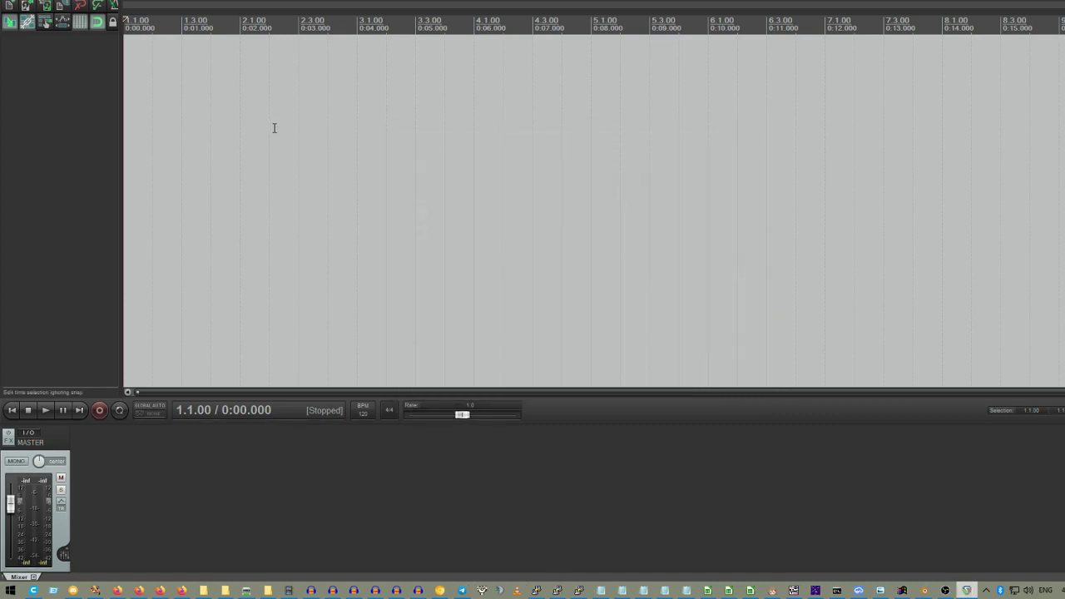
pyautogui.hotkey('ctrl', 't')
pyautogui.click(93, 82)
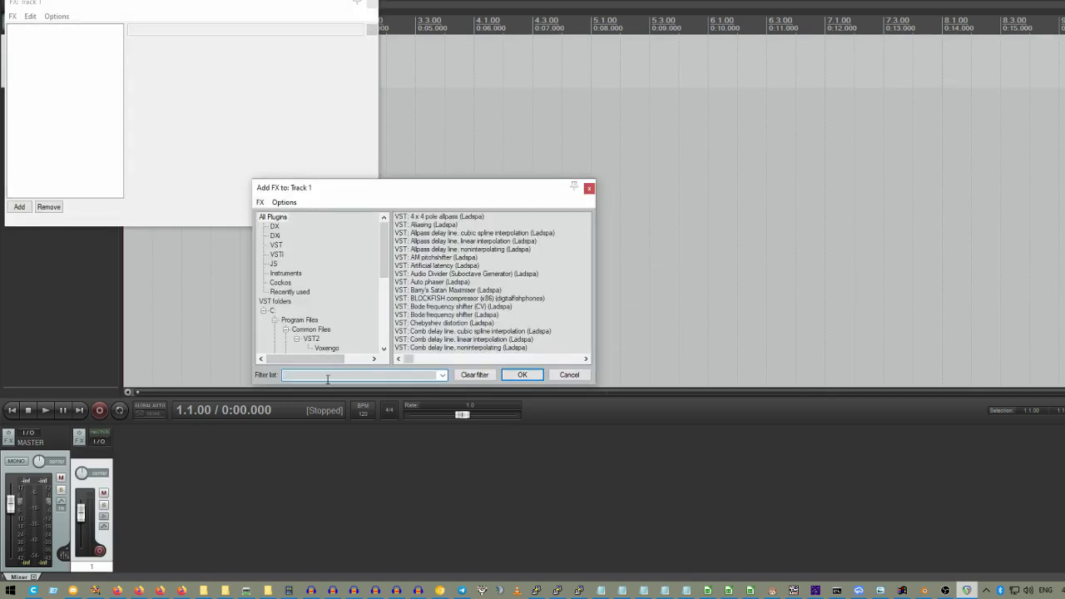
pyautogui.write('reafir')
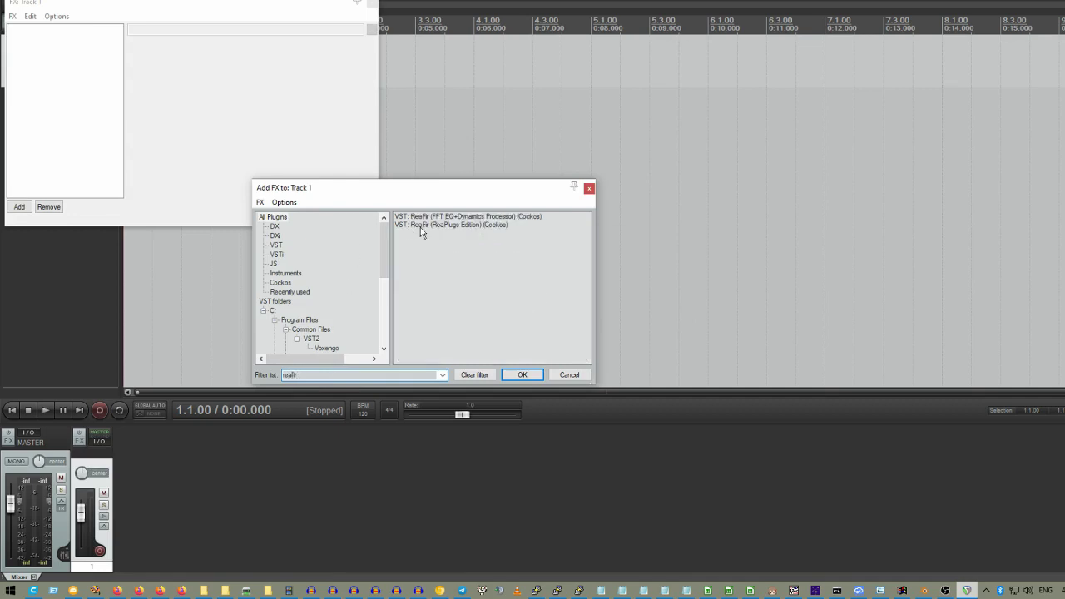
pyautogui.click(426, 217)
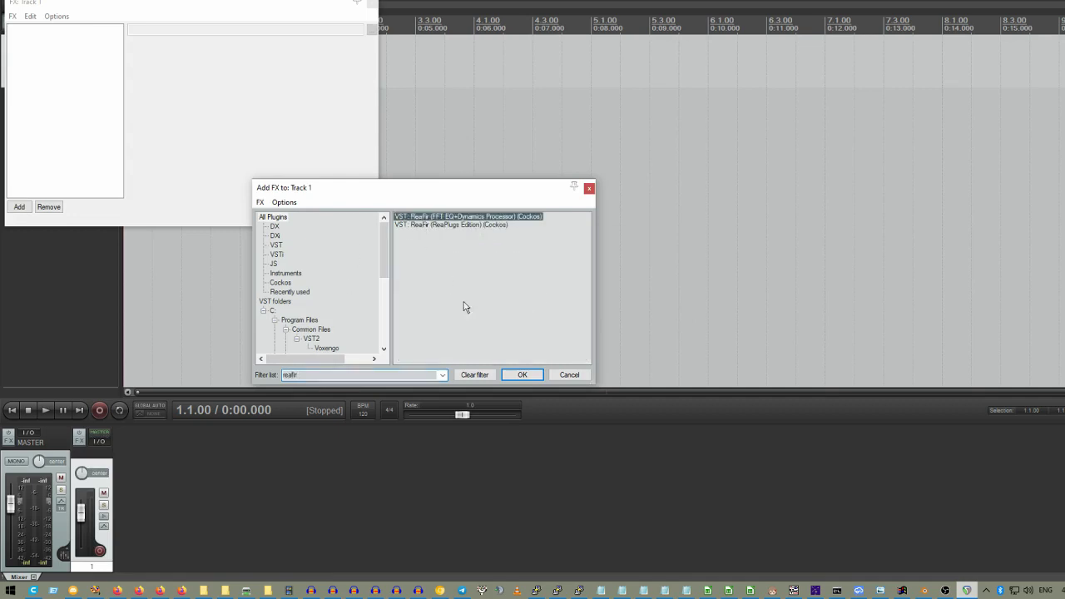
# - Add ReaFir to the track and load the NewCurveDW preset into it
pyautogui.click(521, 375)
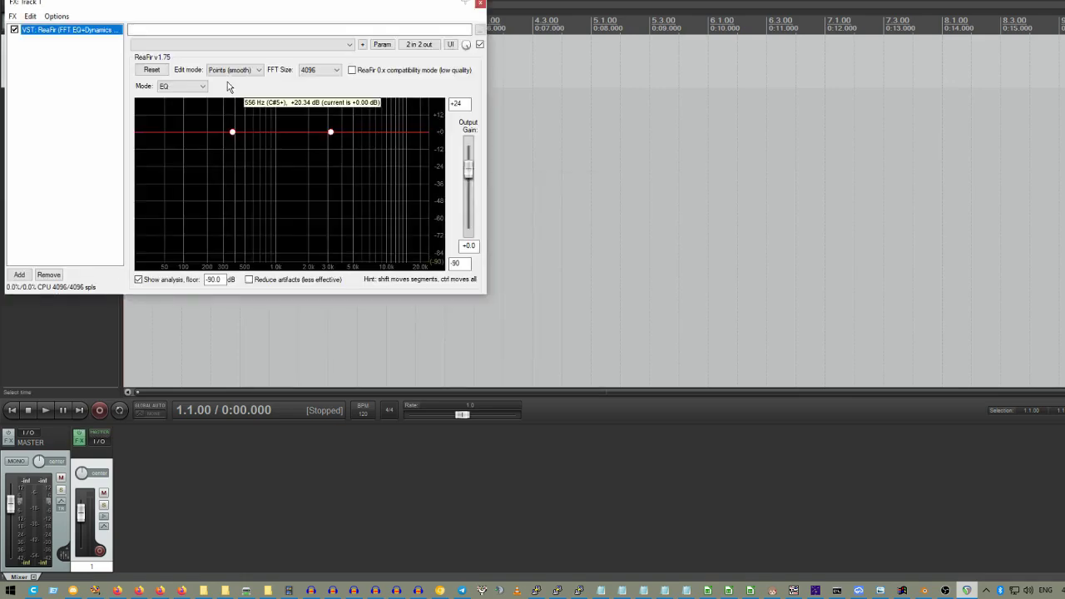
pyautogui.click(241, 44)
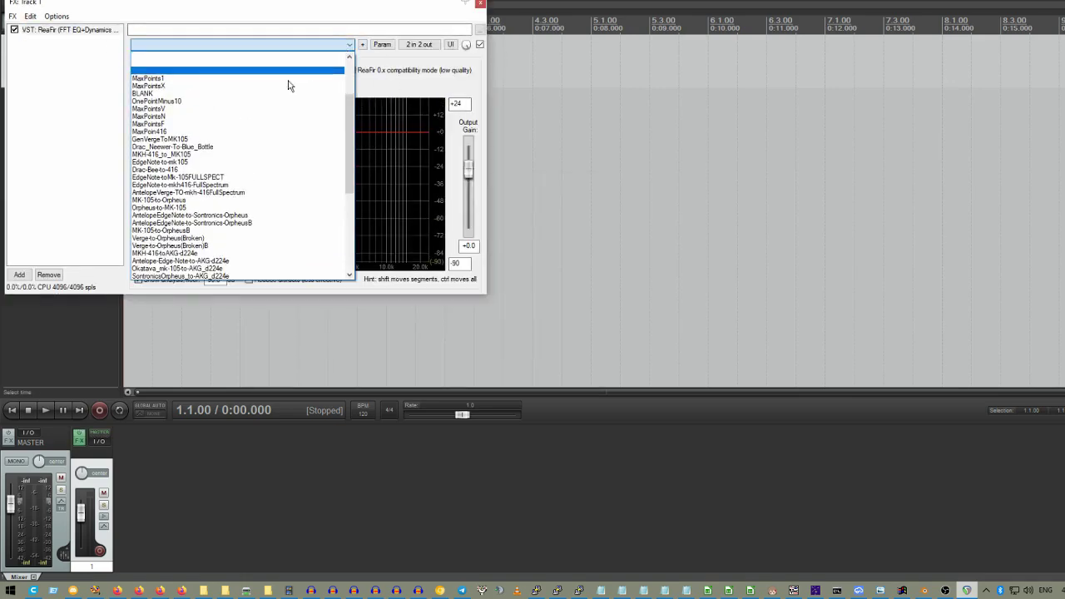
pyautogui.scroll(-5, 241, 124)
pyautogui.scroll(-2, 241, 124)
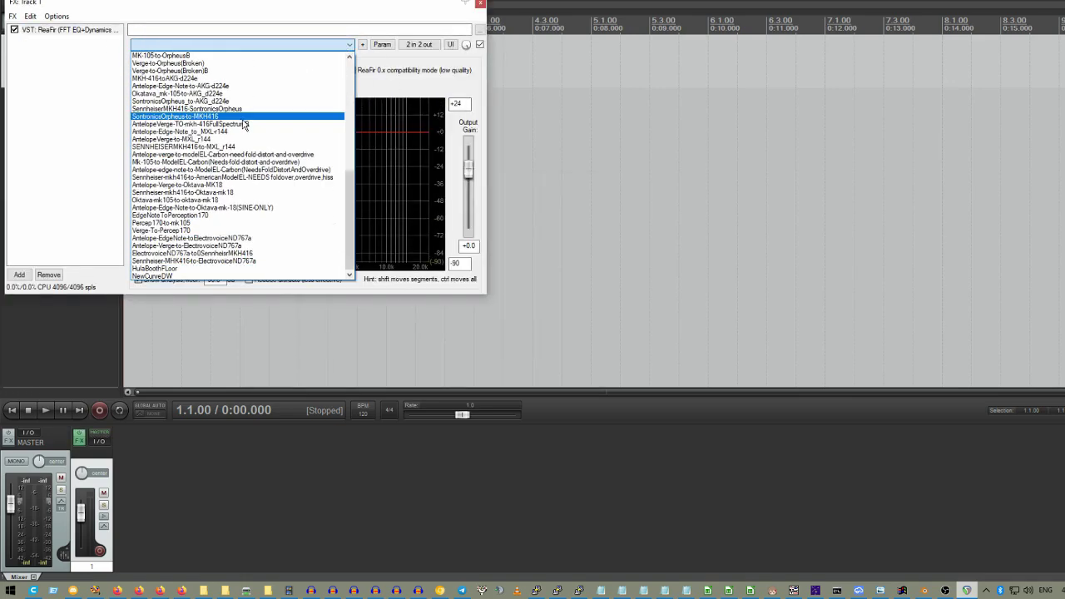
pyautogui.click(193, 277)
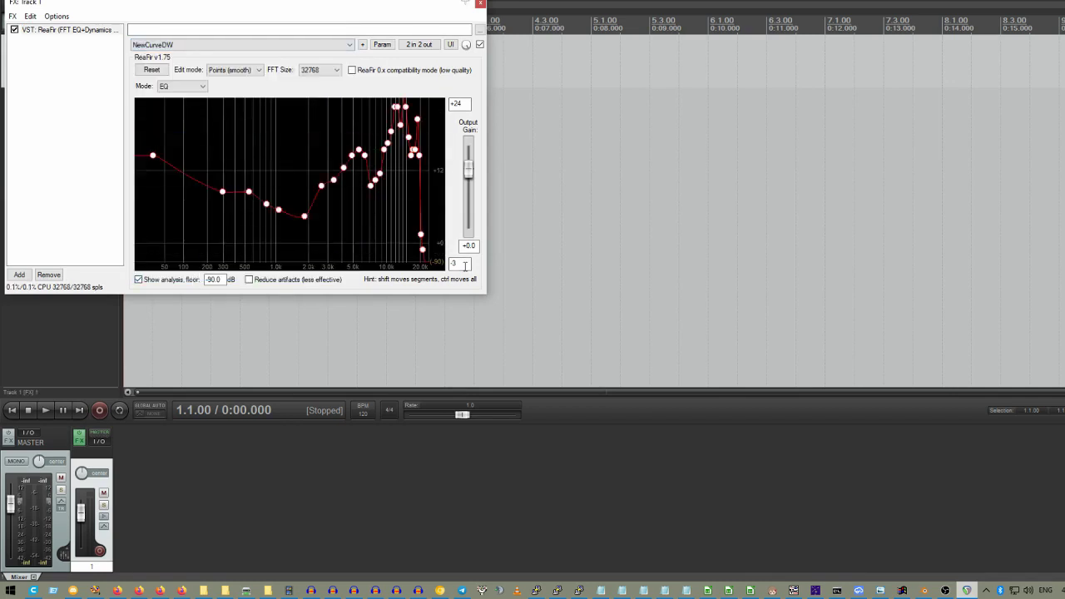
pyautogui.press('Up')
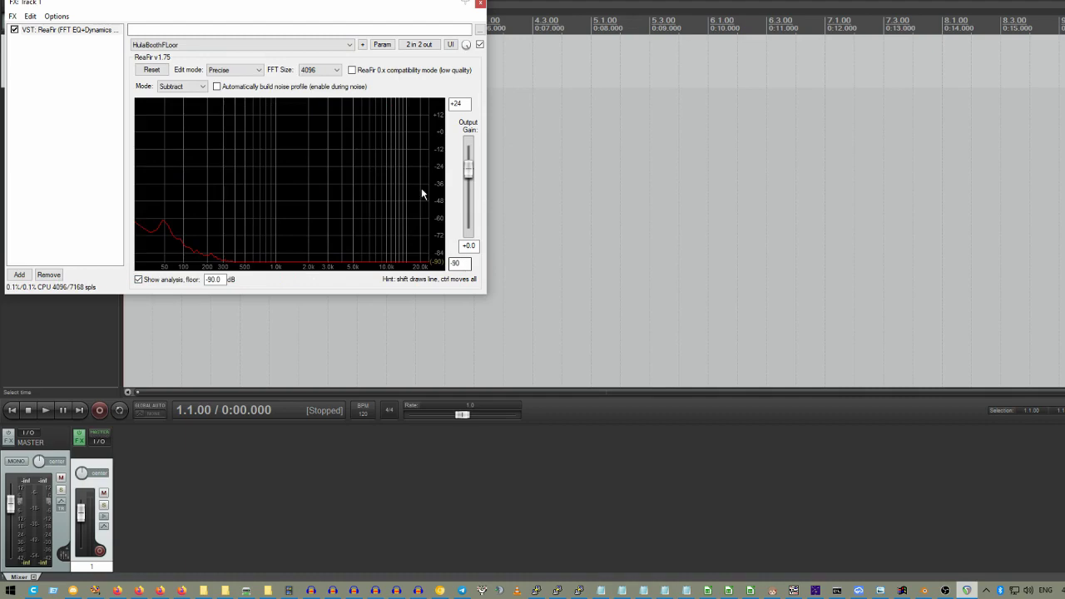
pyautogui.click(226, 44)
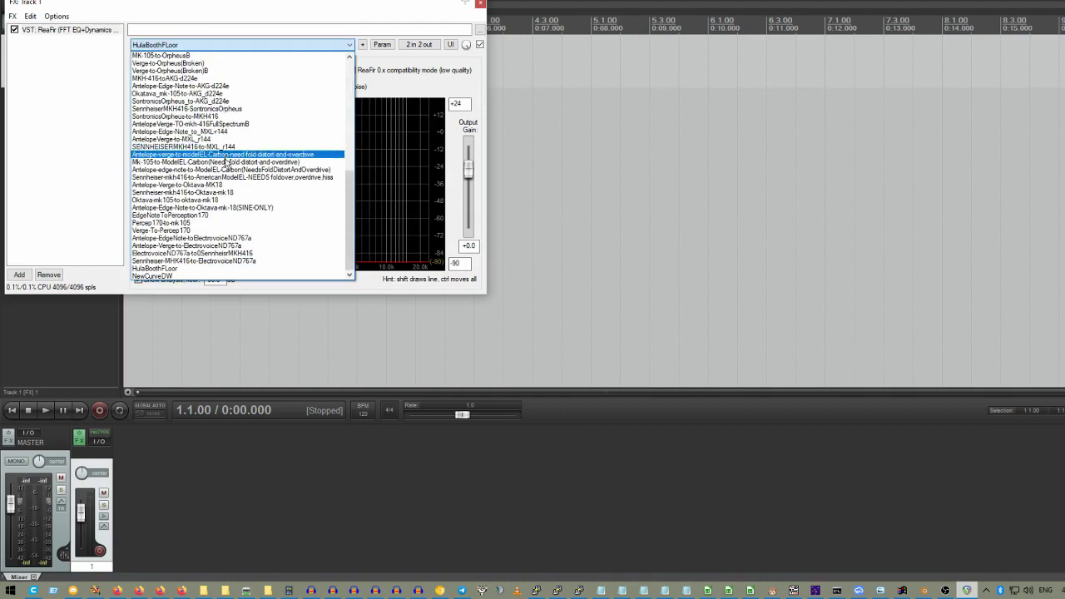
pyautogui.click(175, 277)
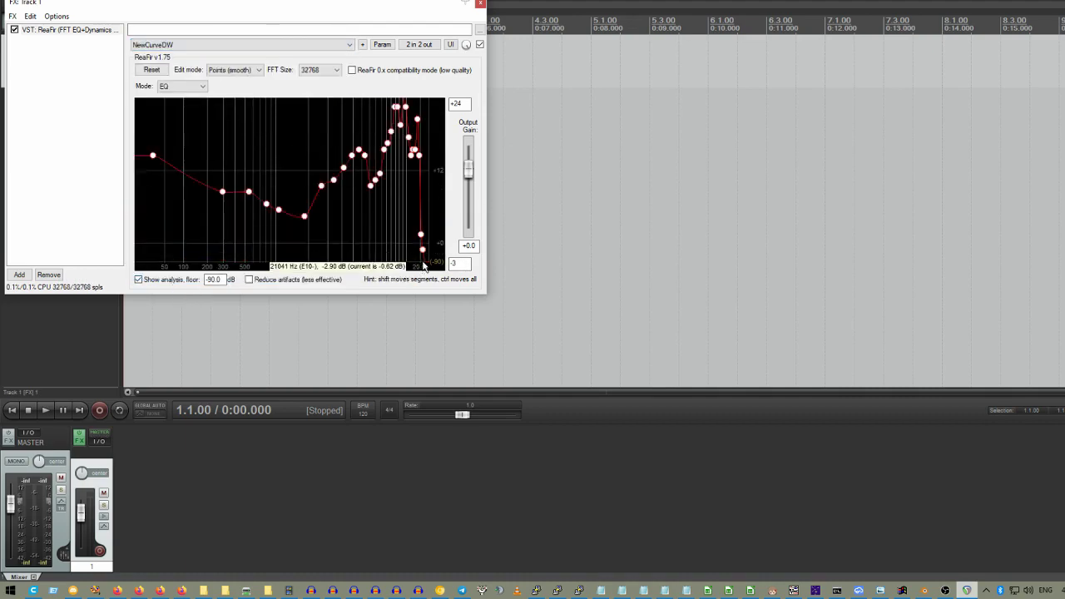
# - Widen the ReaFir graph range to -30 and +30 dB
pyautogui.click(462, 265)
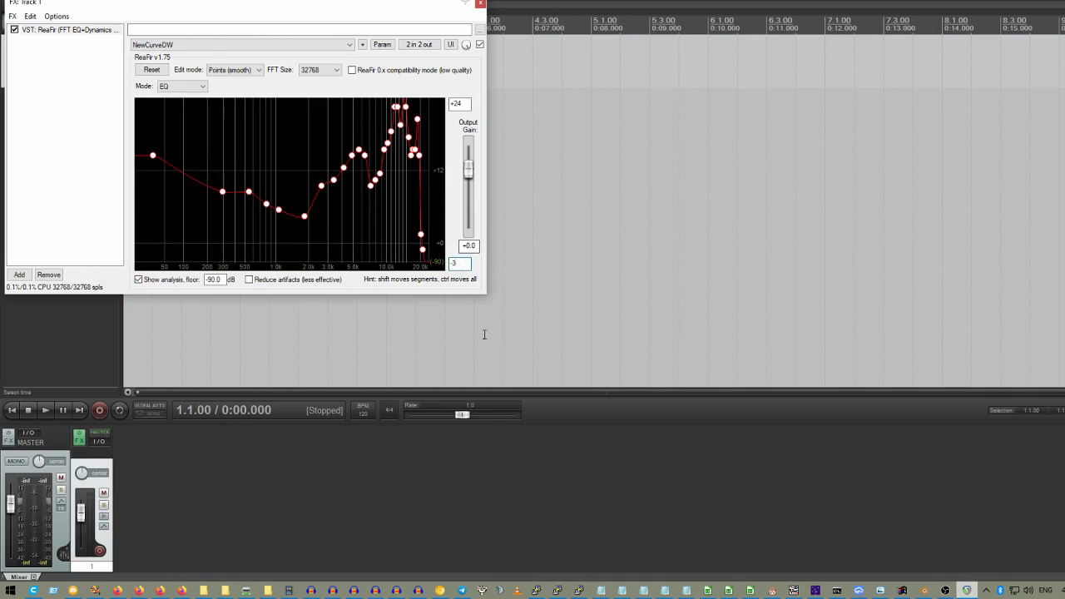
pyautogui.write('0')
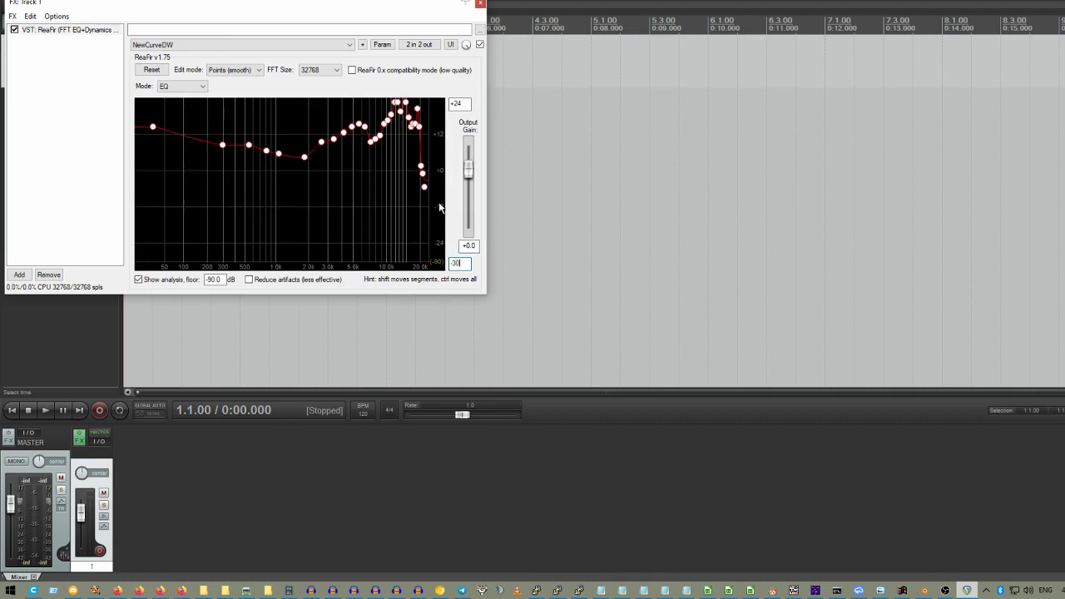
pyautogui.moveTo(470, 103); pyautogui.dragTo(456, 101)
pyautogui.write('30')
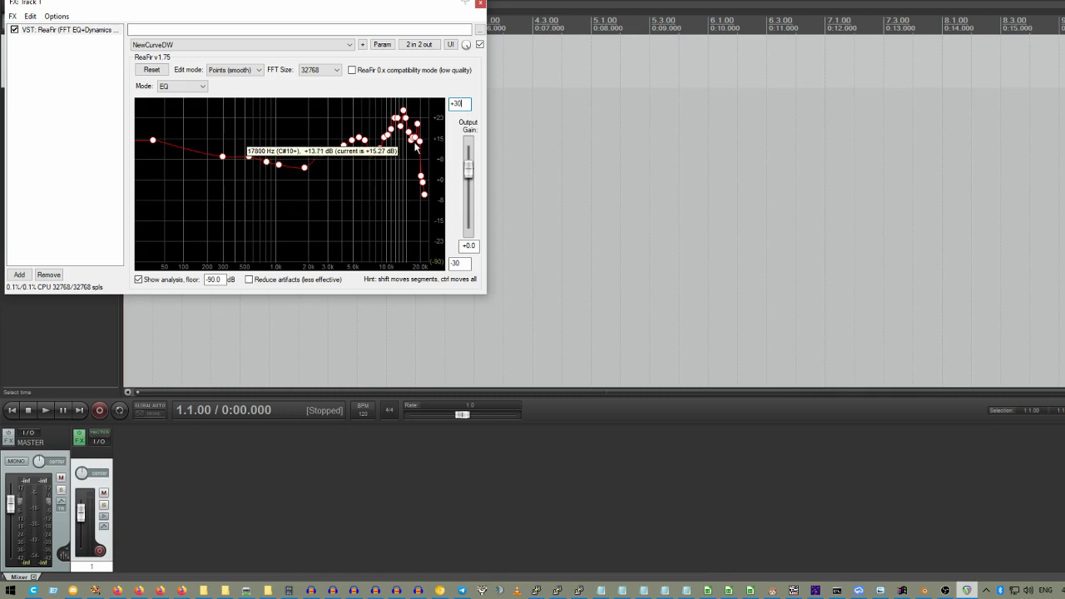
# - Rename the current ReaFir preset to EdgeNotetoOrpheus
pyautogui.click(365, 45)
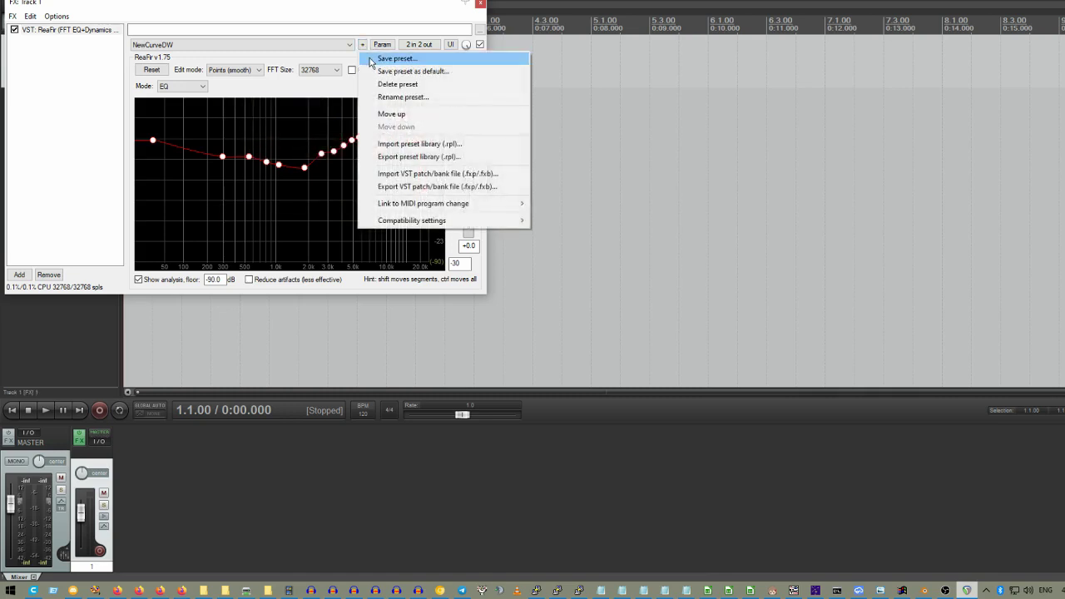
pyautogui.click(391, 97)
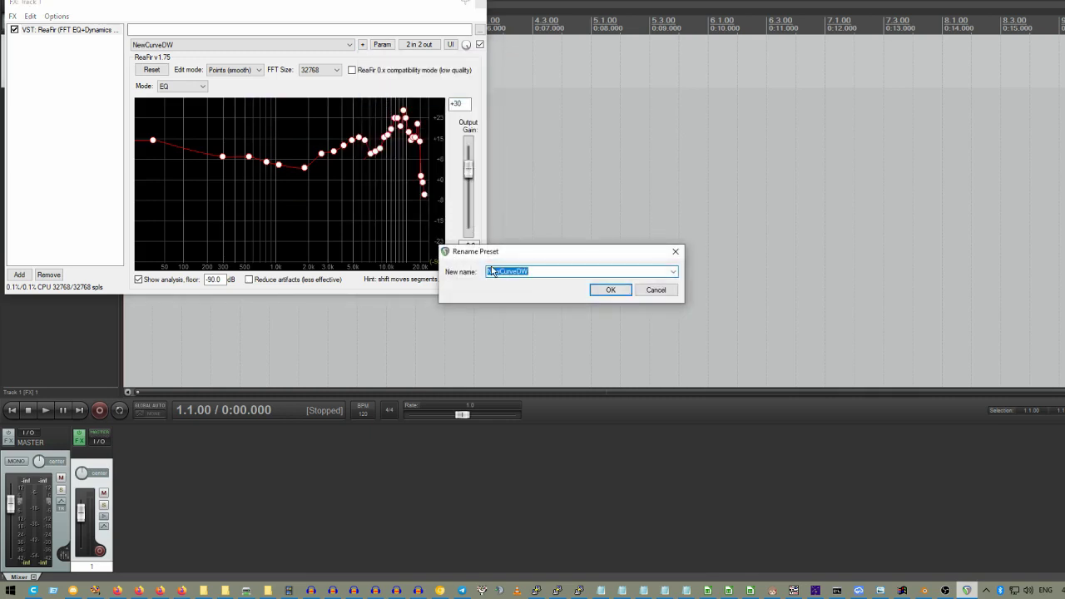
pyautogui.write('EdgeNotetoOrpheus')
pyautogui.click(607, 290)
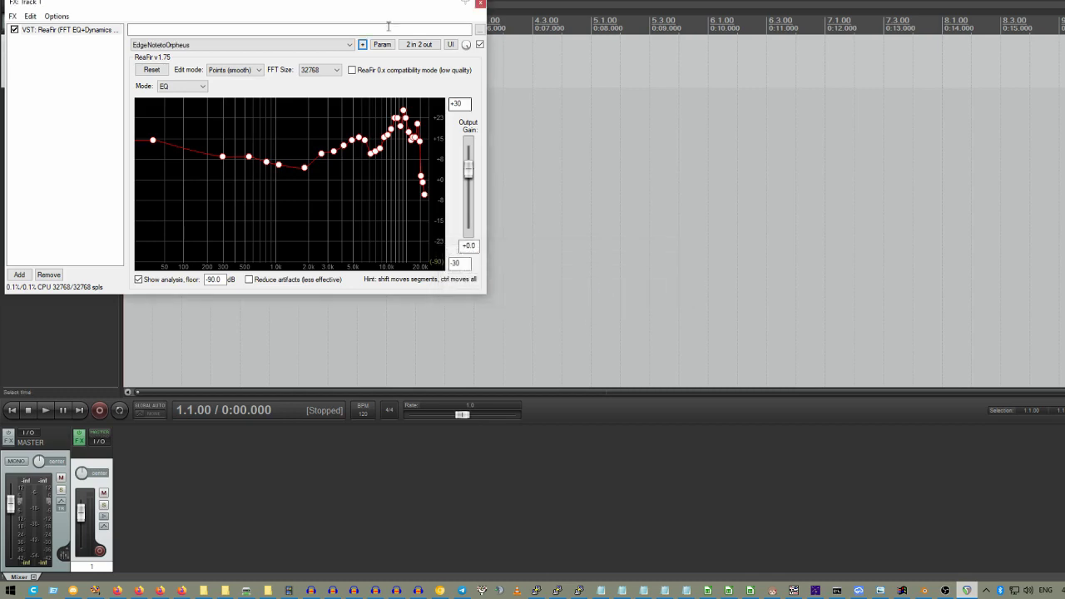
# - Save the EdgeNotetoOrpheus preset
pyautogui.click(362, 45)
pyautogui.click(396, 58)
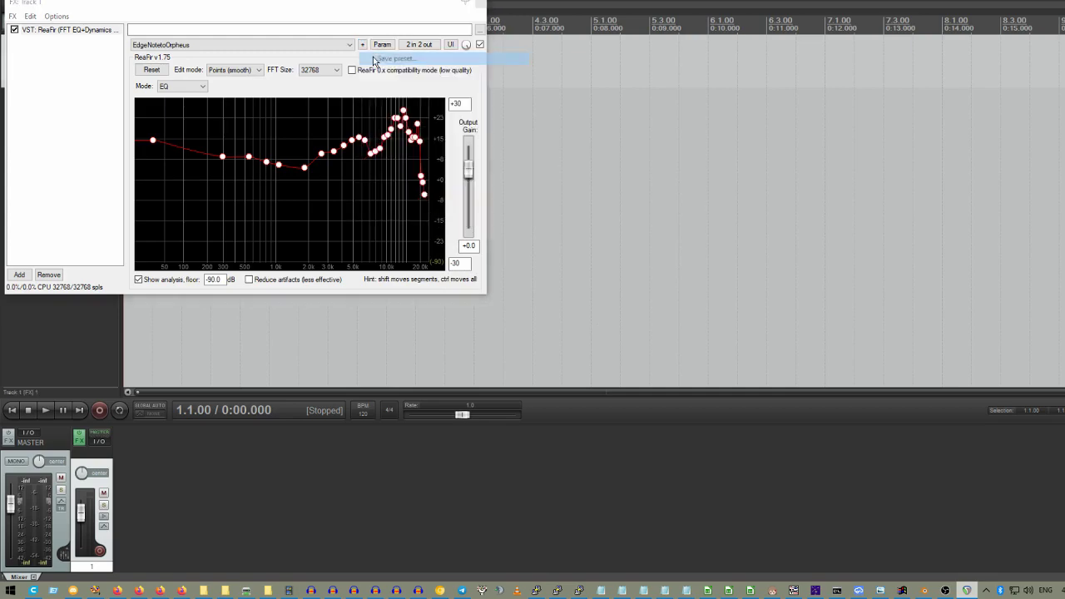
pyautogui.click(611, 291)
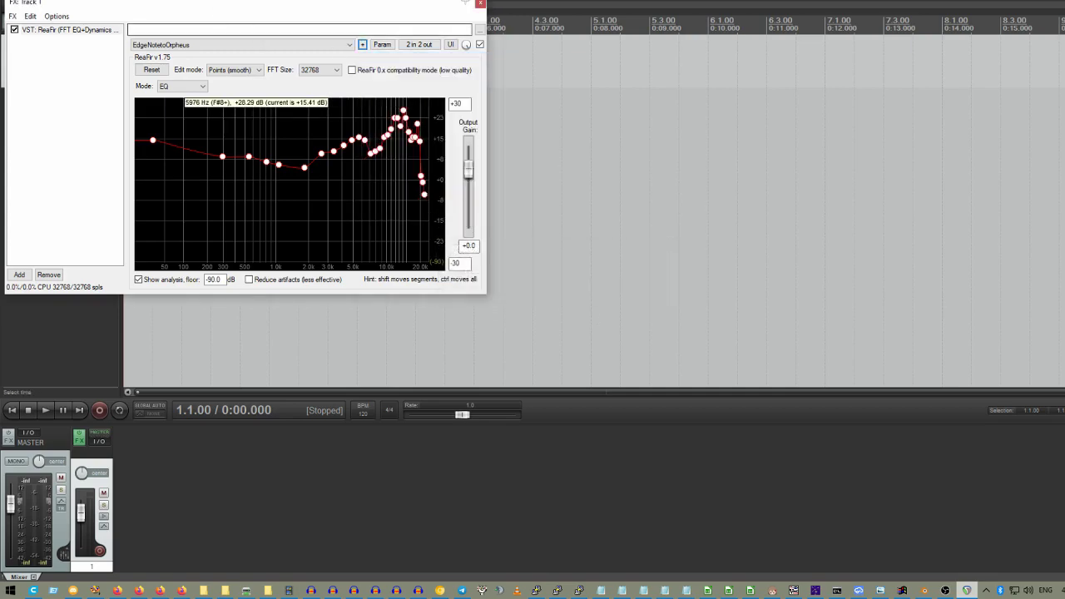
# - Switch to other mic presets, then reload EdgeNotetoOrpheus to confirm it was saved
pyautogui.click(200, 45)
pyautogui.click(186, 193)
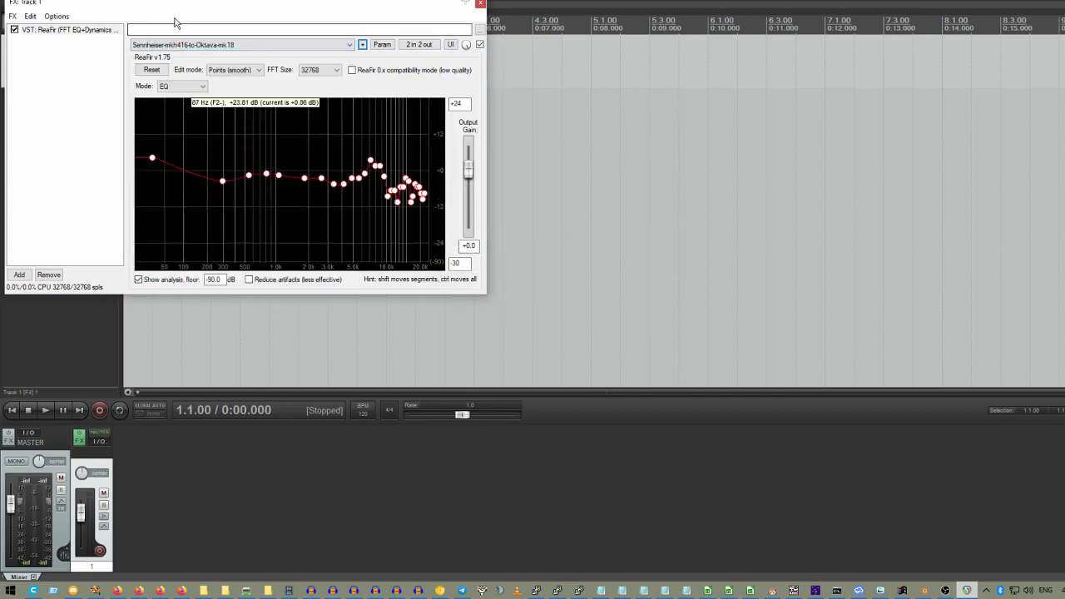
pyautogui.click(199, 45)
pyautogui.click(192, 240)
pyautogui.click(241, 45)
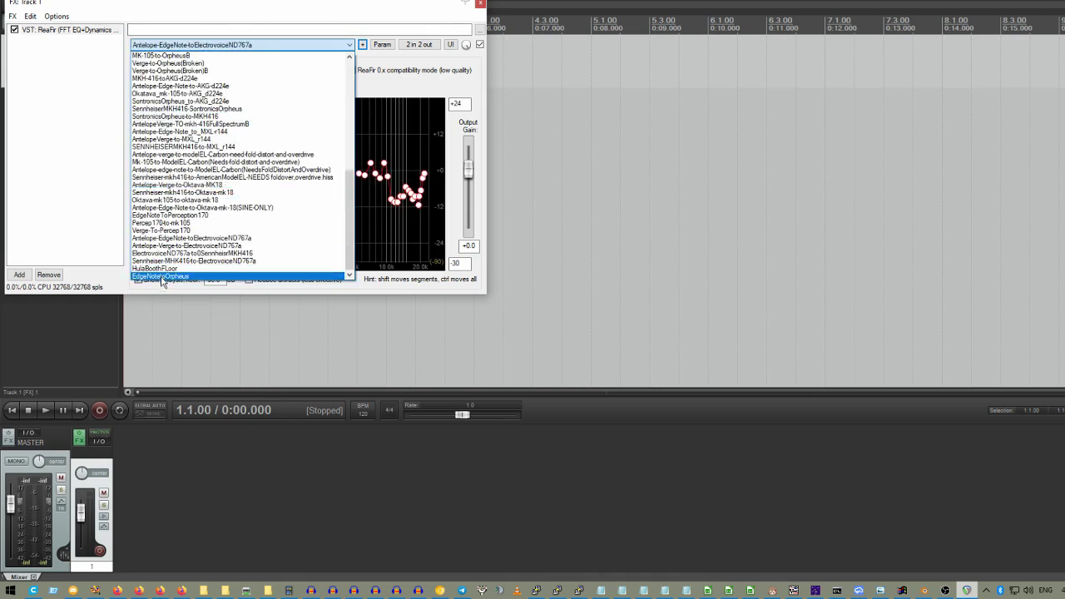
pyautogui.click(166, 276)
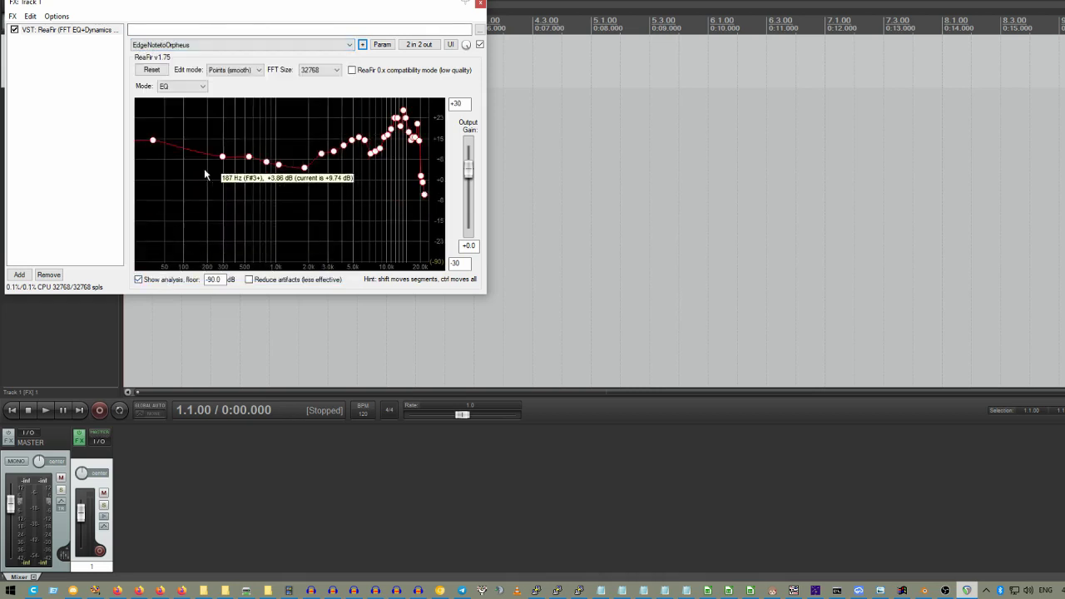